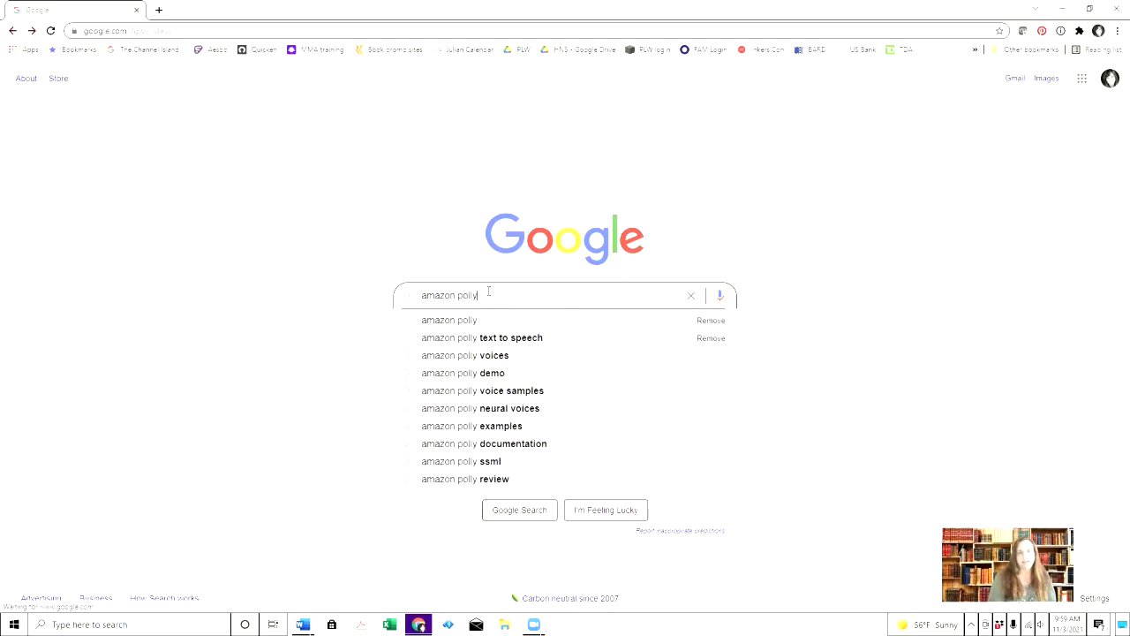
Search Google for amazon polly, open the official Amazon Polly page and sign in to the AWS Management Console.
{"action": "key", "text": "Return"}
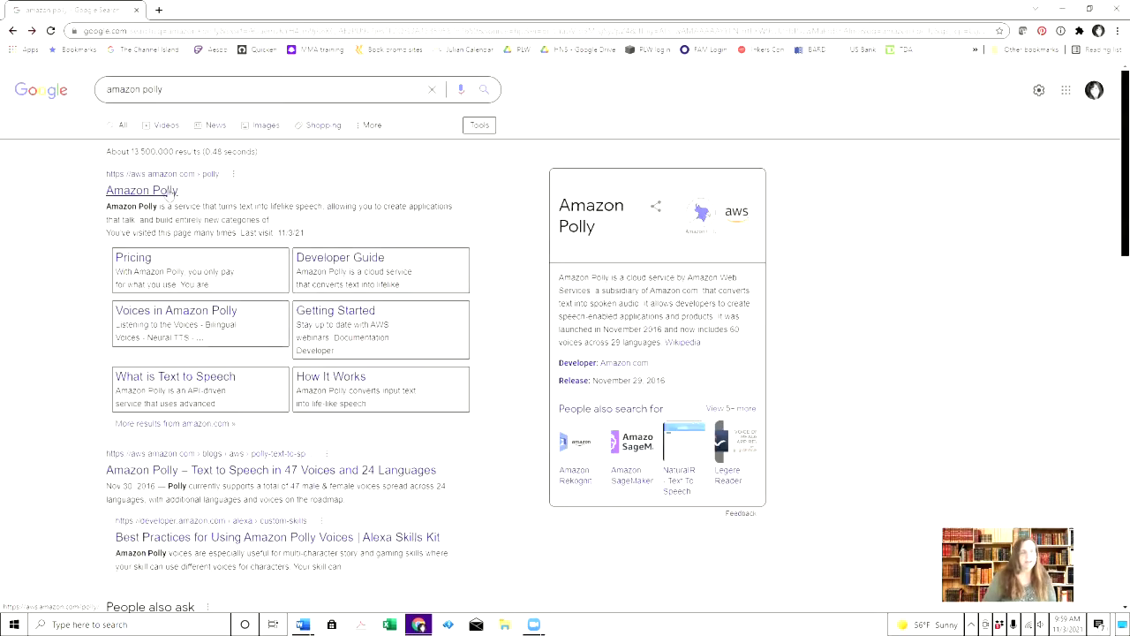
{"action": "left_click", "coordinate": [167, 191]}
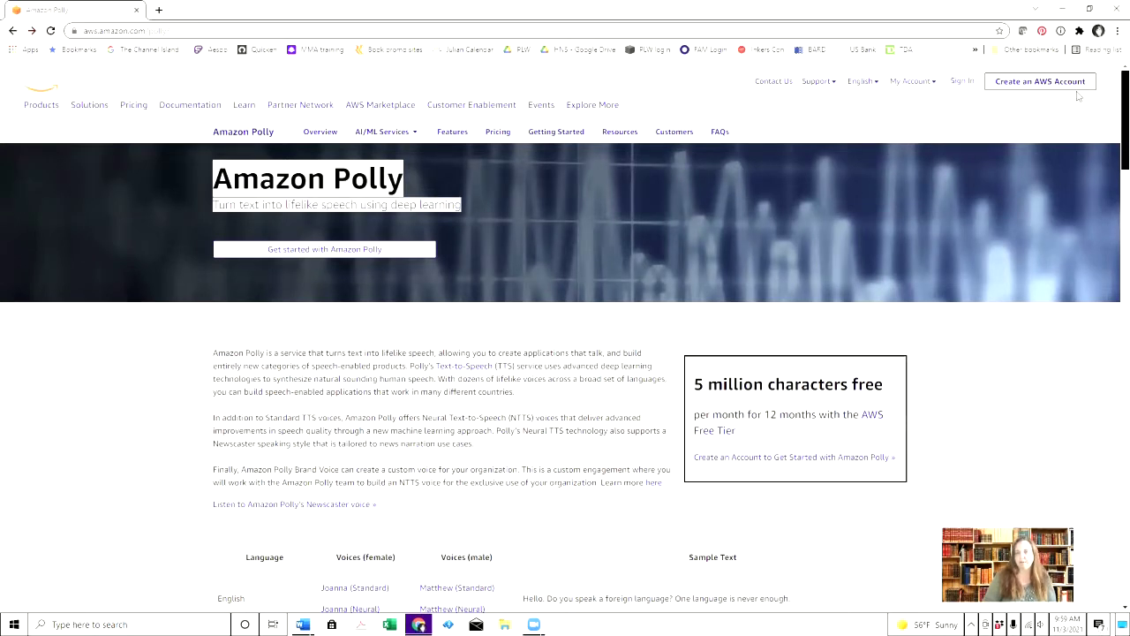
{"action": "left_click", "coordinate": [962, 81]}
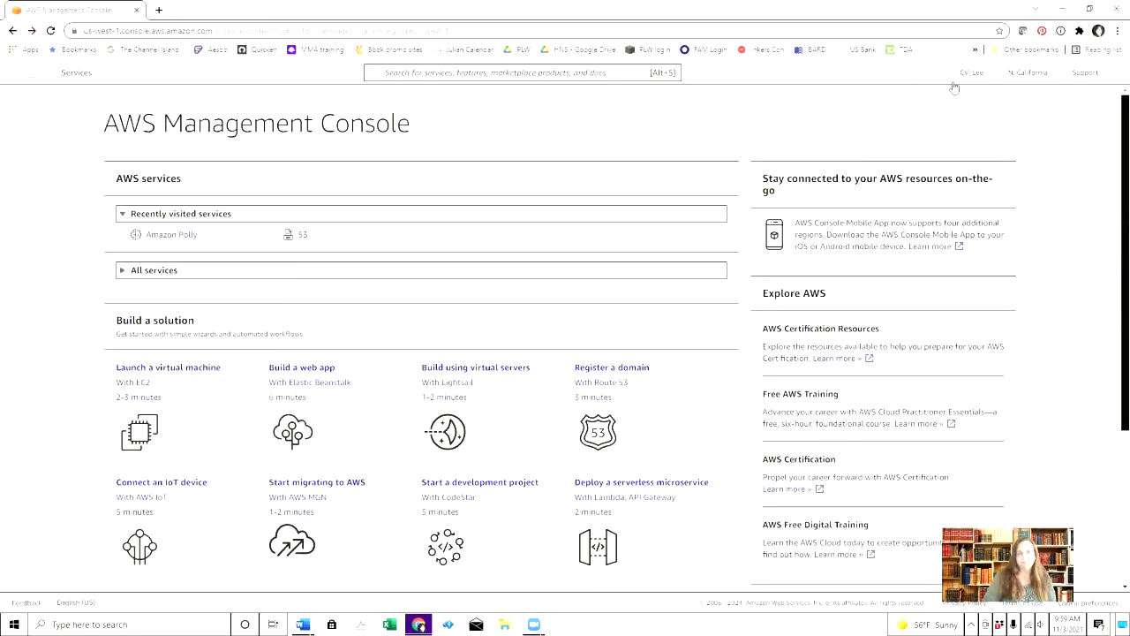
Search the AWS console for polly and open the Amazon Polly service.
{"action": "left_click", "coordinate": [427, 74]}
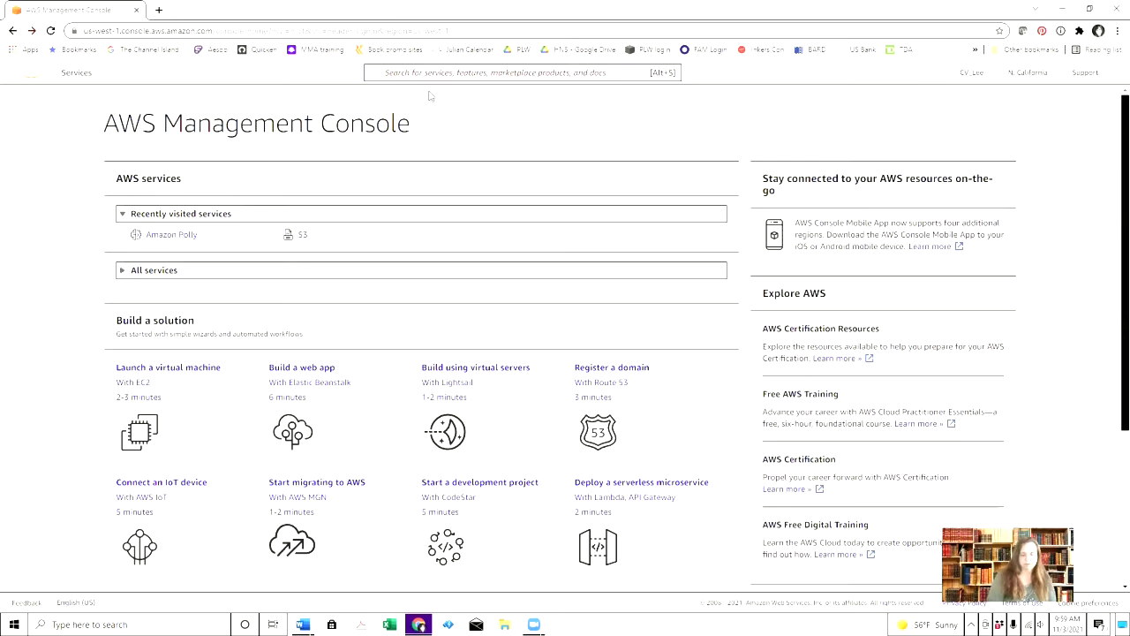
{"action": "type", "text": "polly"}
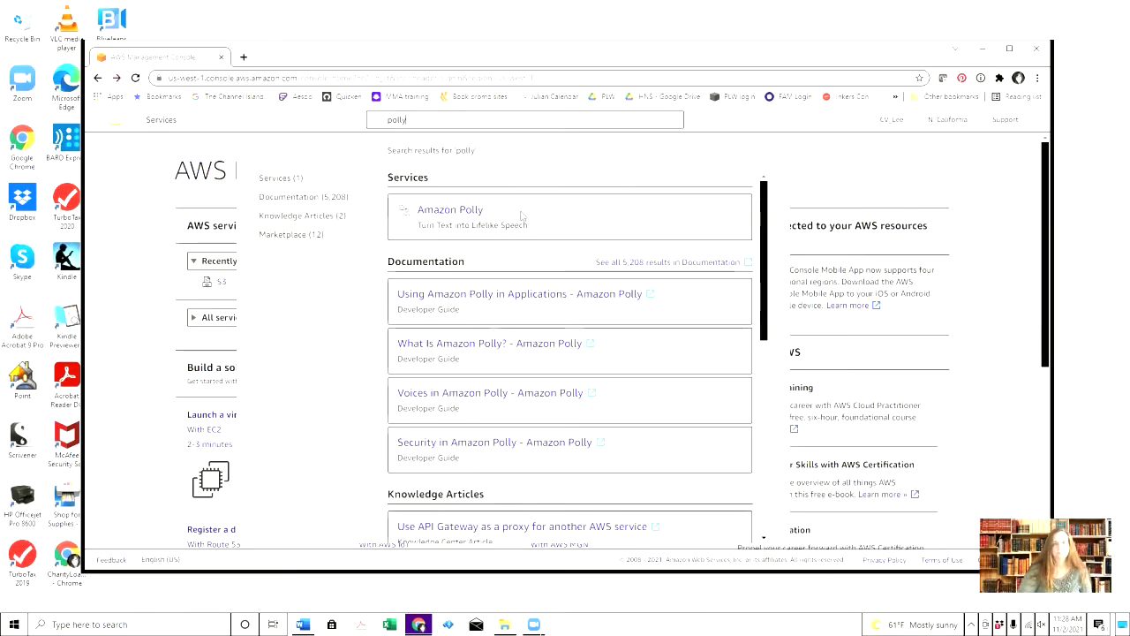
{"action": "left_click", "coordinate": [470, 212]}
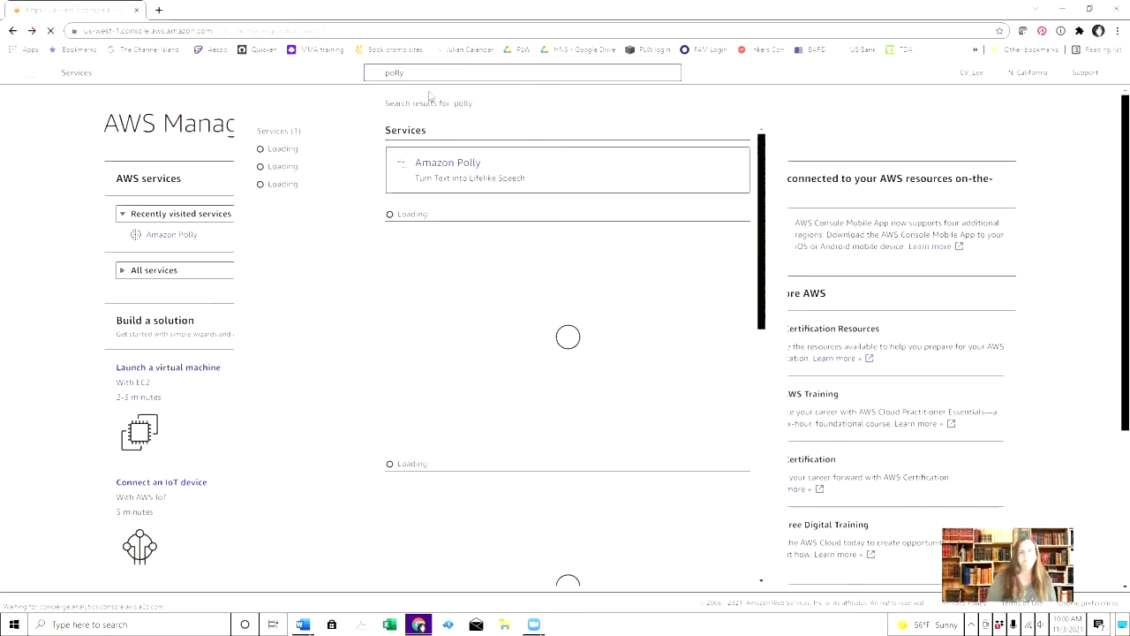
{"action": "key", "text": "Return"}
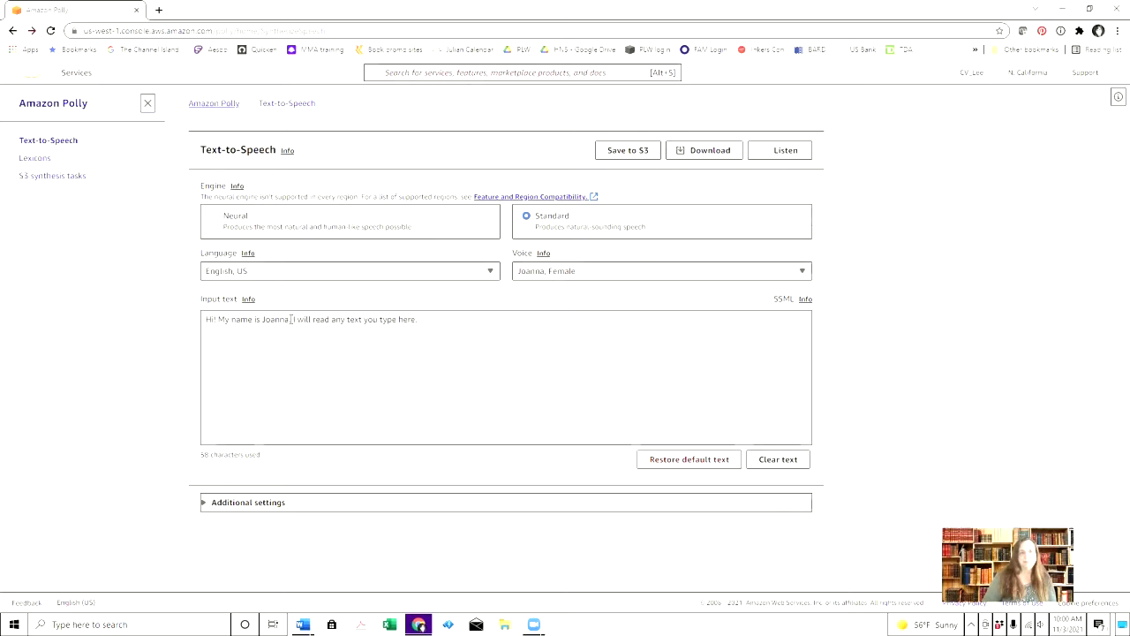
Shorten the sample input text to "Hi! My name is Joanna." and listen to it.
{"action": "left_click_drag", "start_coordinate": [291, 319], "coordinate": [451, 320]}
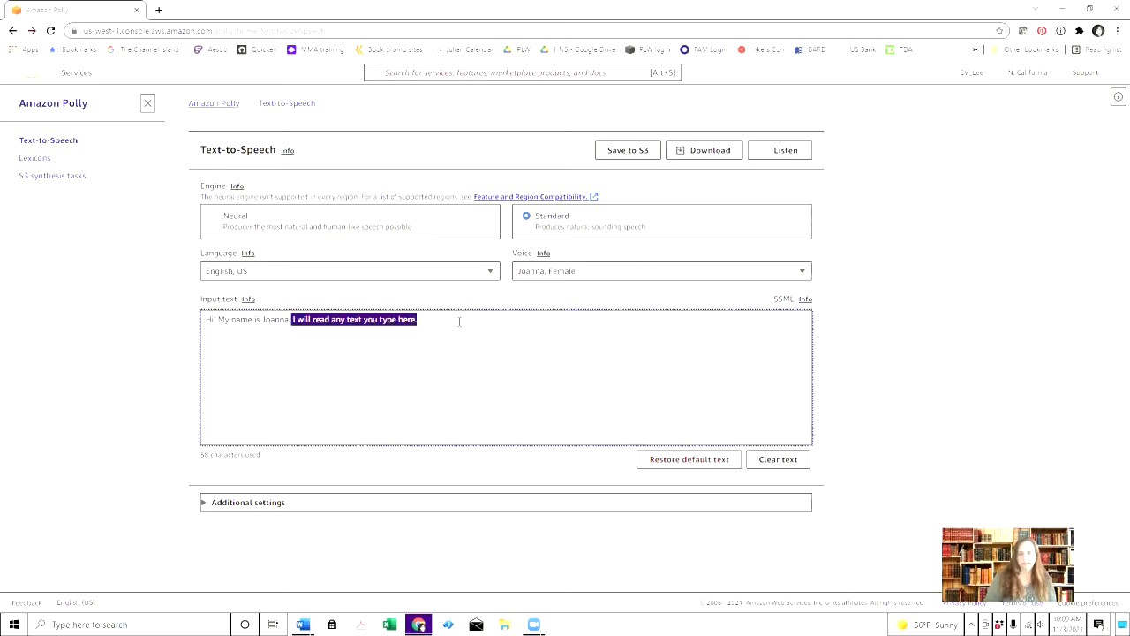
{"action": "key", "text": "BackSpace"}
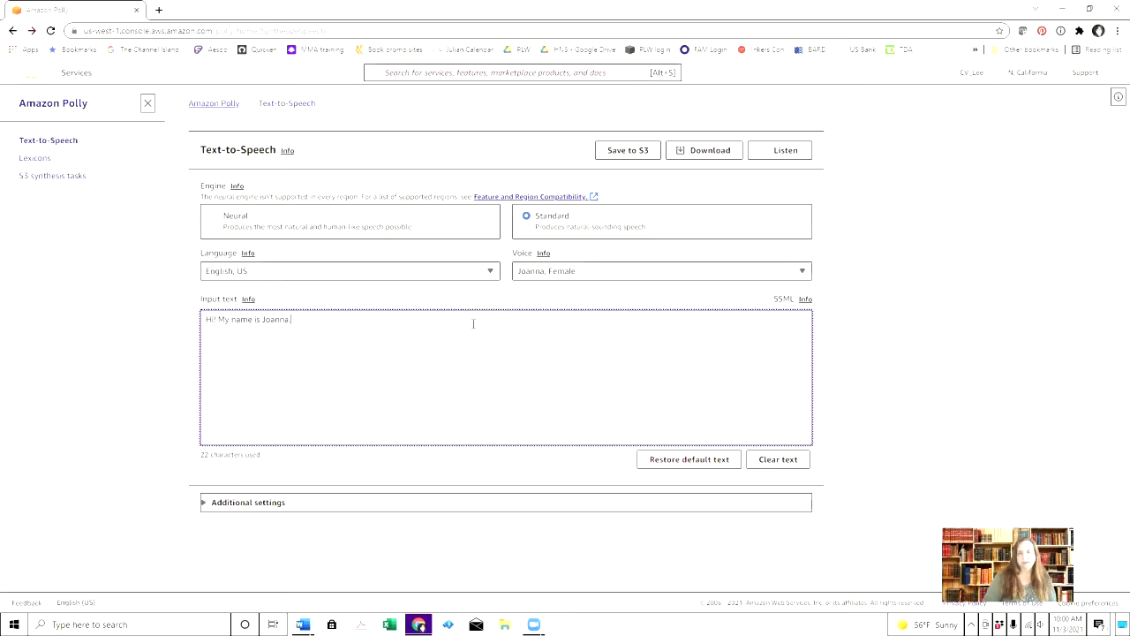
{"action": "left_click", "coordinate": [786, 150]}
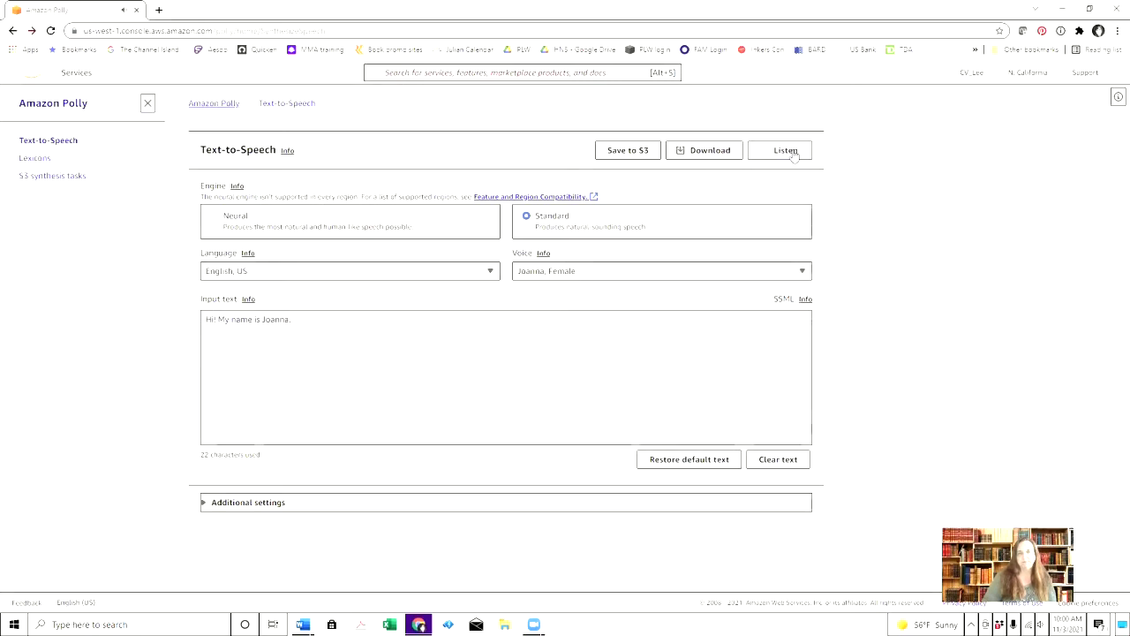
Switch the voice to Justin, Male, replace the name in the input text with Justin, and listen to it.
{"action": "left_click", "coordinate": [802, 273]}
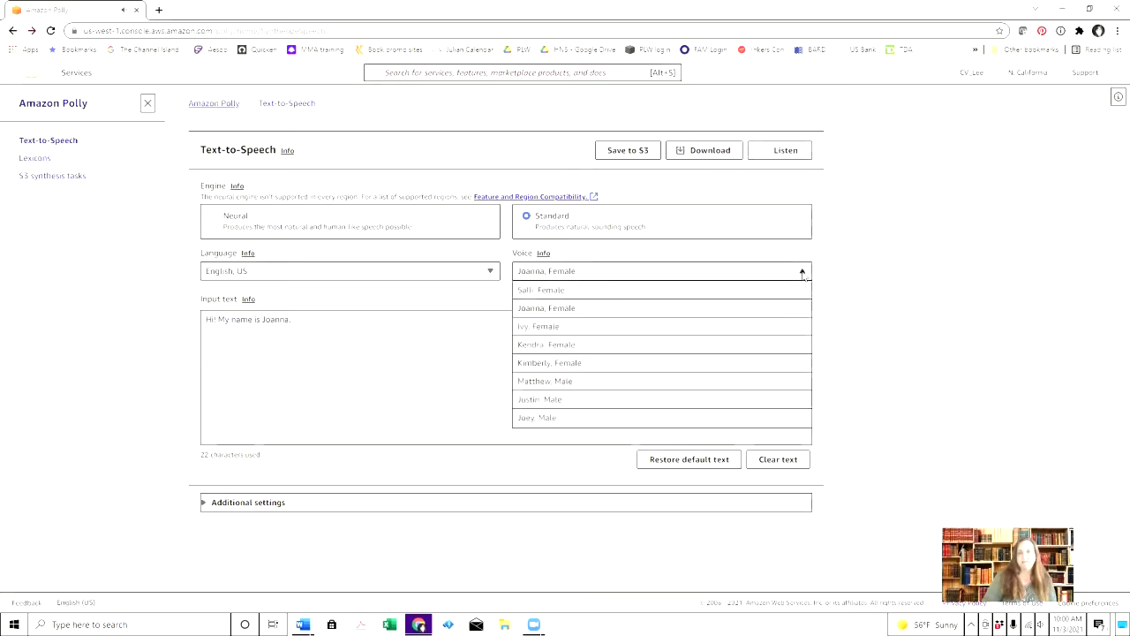
{"action": "left_click", "coordinate": [553, 399]}
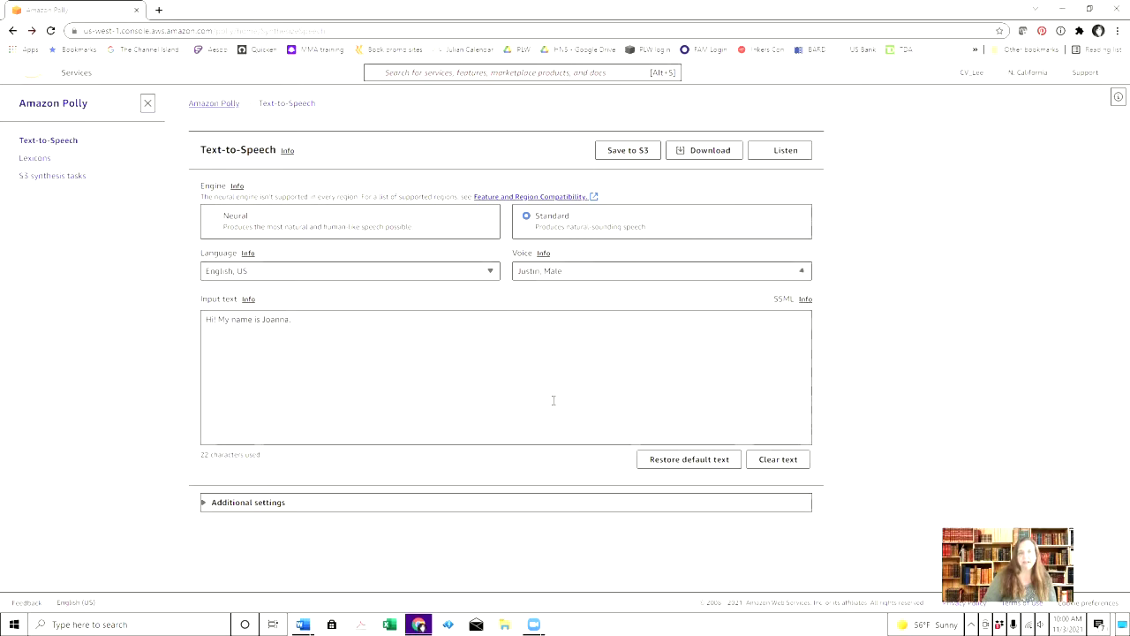
{"action": "double_click", "coordinate": [275, 319]}
{"action": "type", "text": "Justin"}
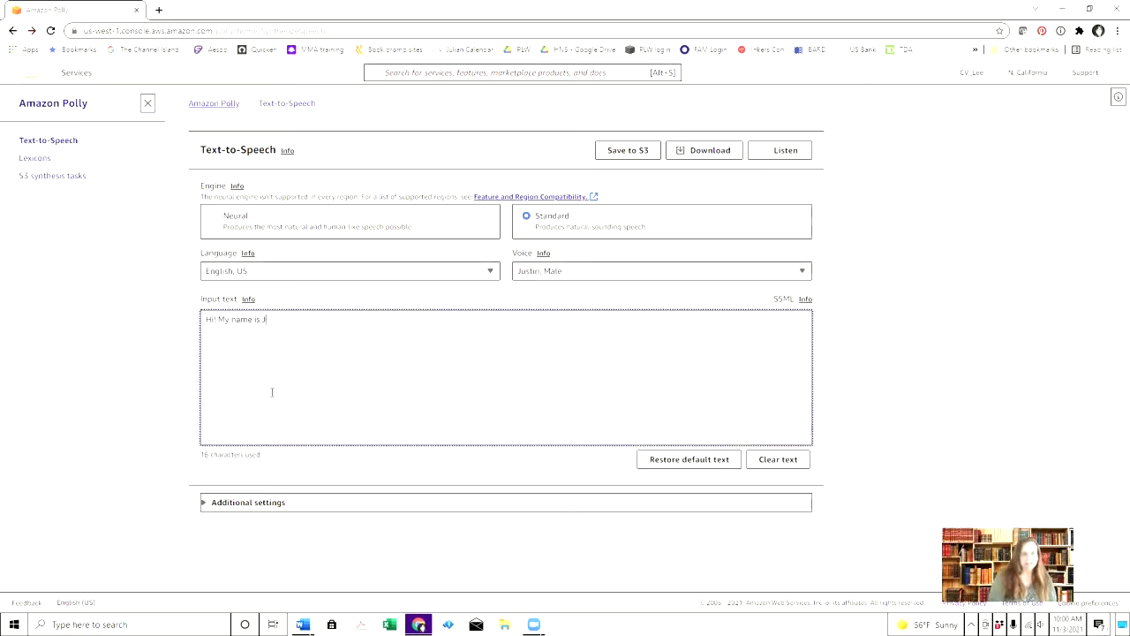
{"action": "left_click", "coordinate": [782, 151]}
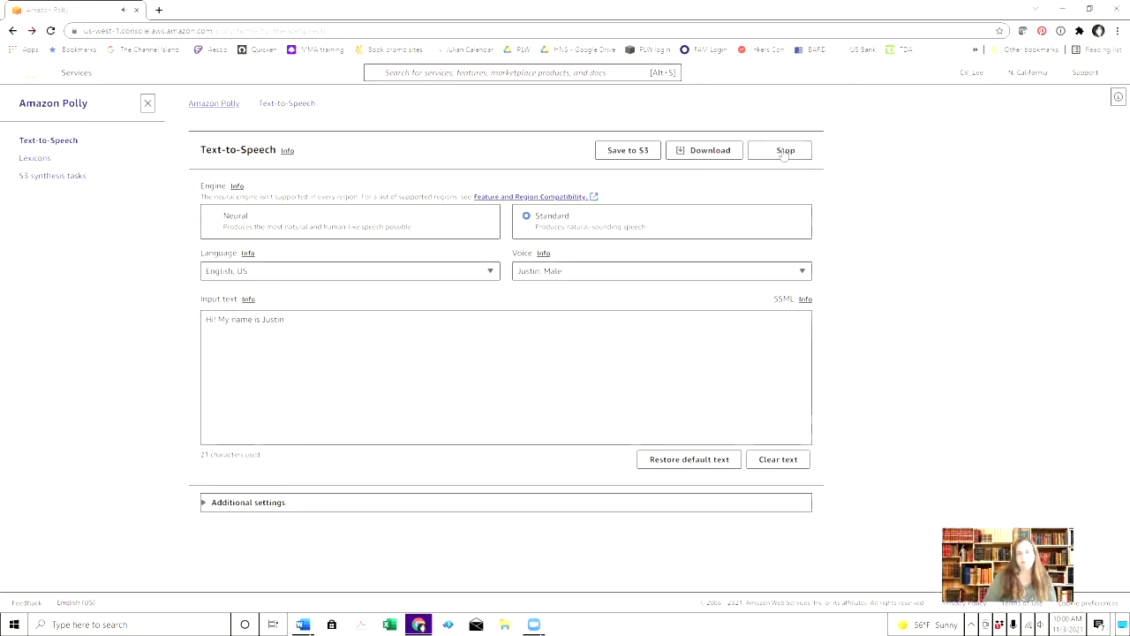
Set the voice to Joanna, Female, and replace the input text with the copied story text.
{"action": "left_click", "coordinate": [801, 271]}
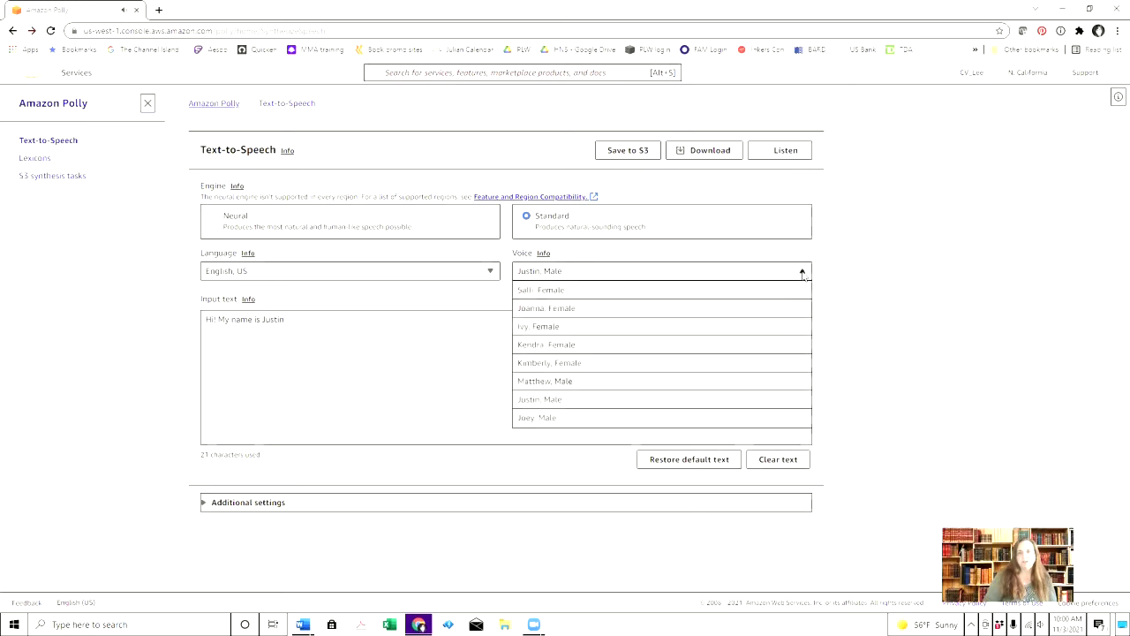
{"action": "left_click", "coordinate": [545, 310]}
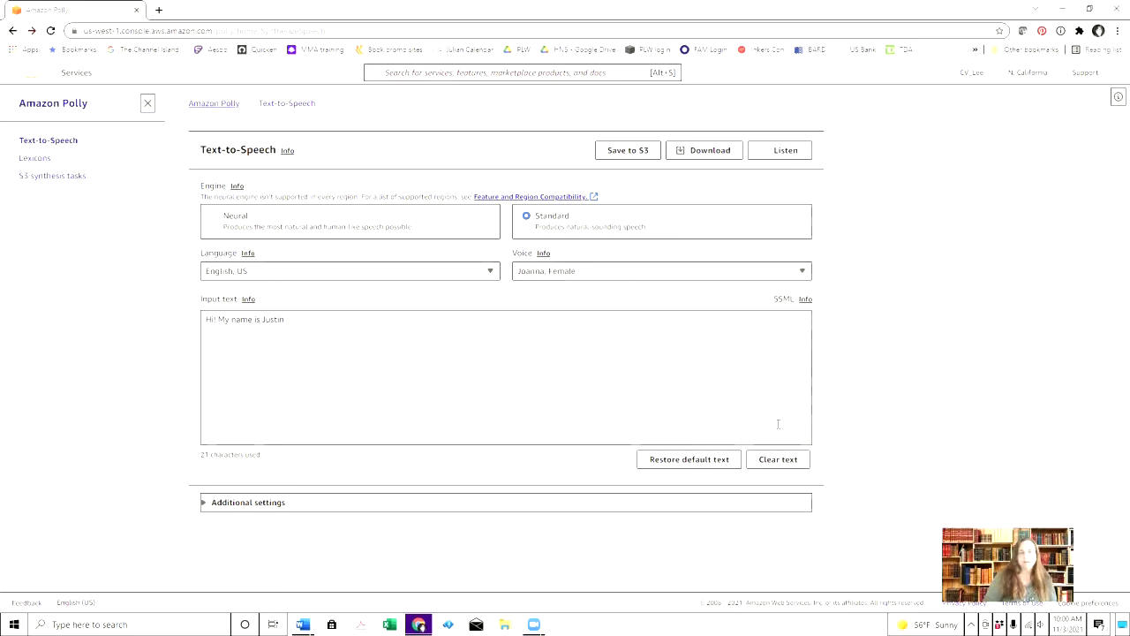
{"action": "left_click", "coordinate": [791, 465]}
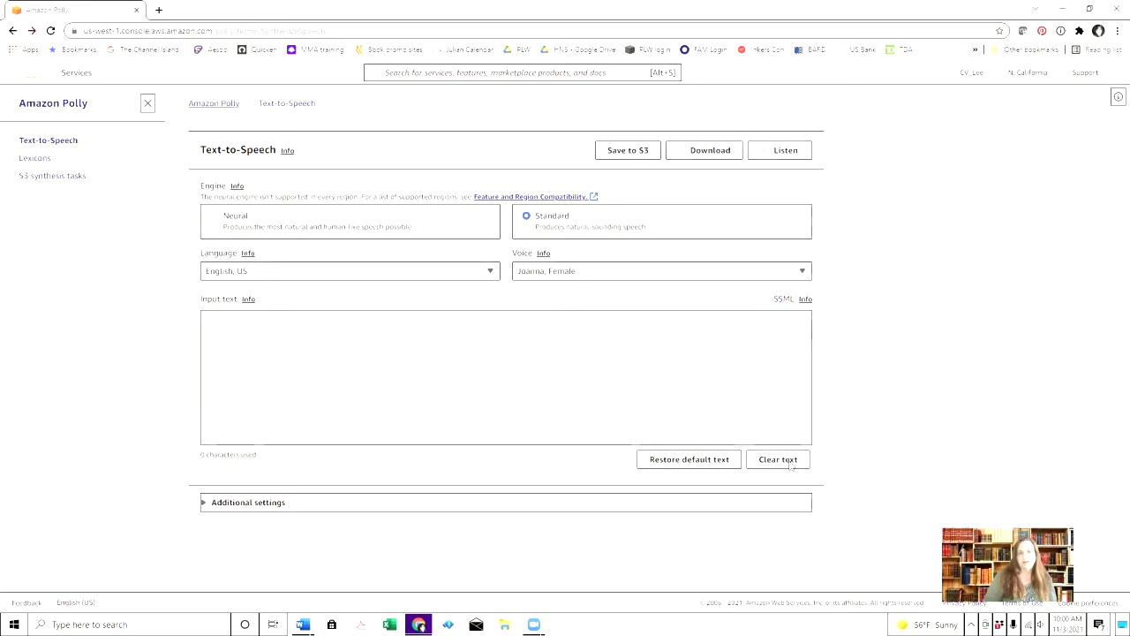
{"action": "right_click", "coordinate": [219, 327]}
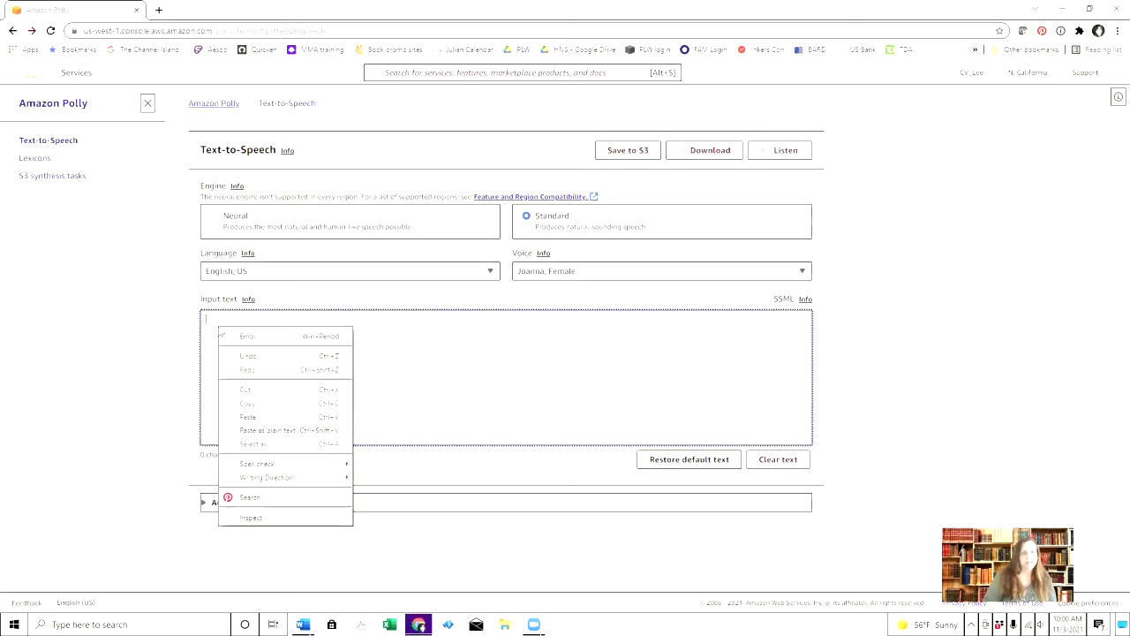
{"action": "left_click", "coordinate": [251, 417]}
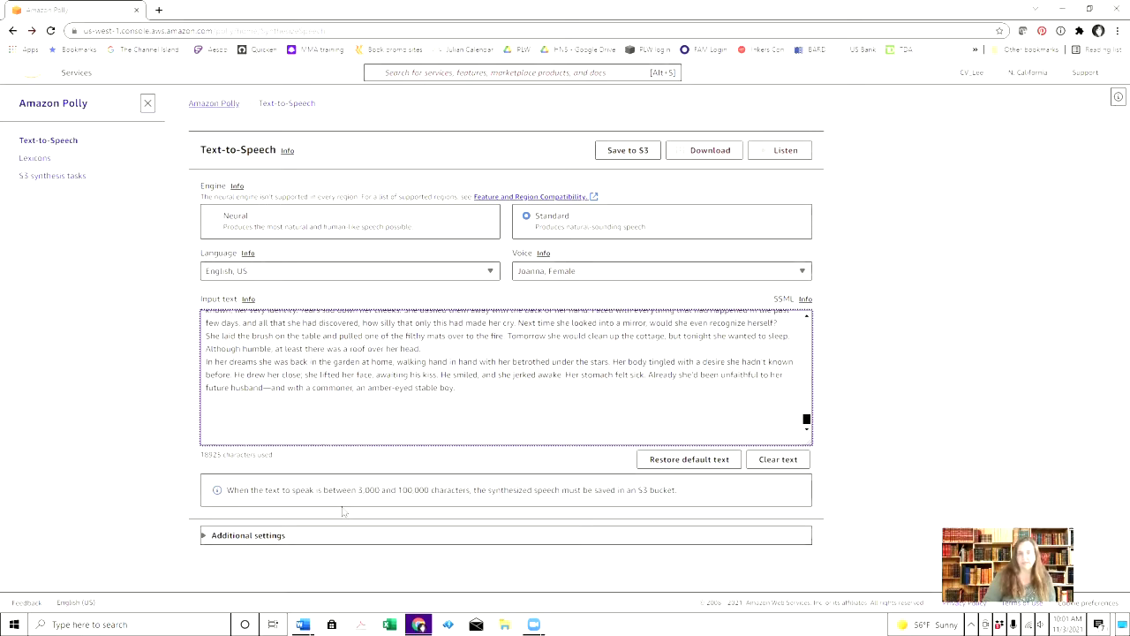
In a new browser tab, search for amazon polly, open its official page and sign in to the AWS Management Console.
{"action": "left_click", "coordinate": [161, 11]}
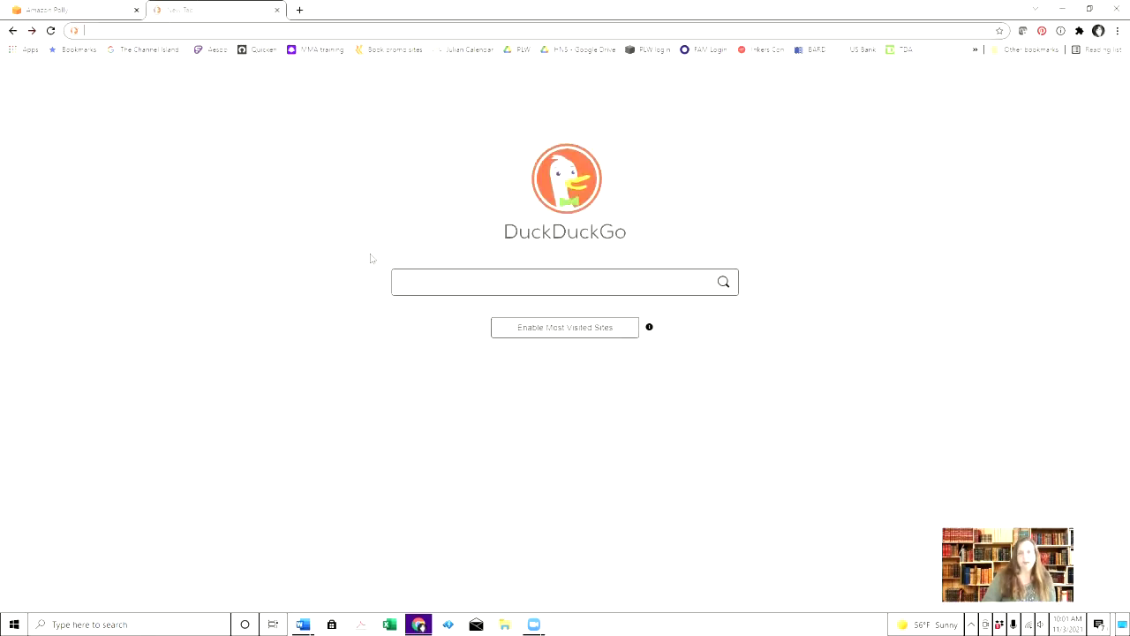
{"action": "left_click", "coordinate": [415, 279]}
{"action": "type", "text": "ama"}
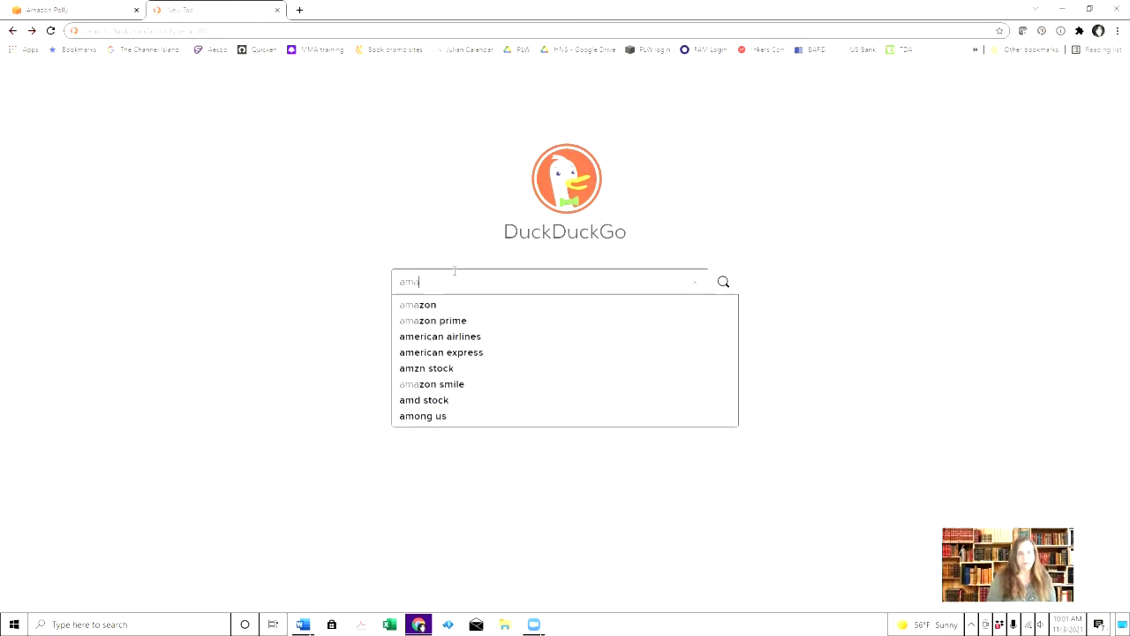
{"action": "type", "text": "zon polly"}
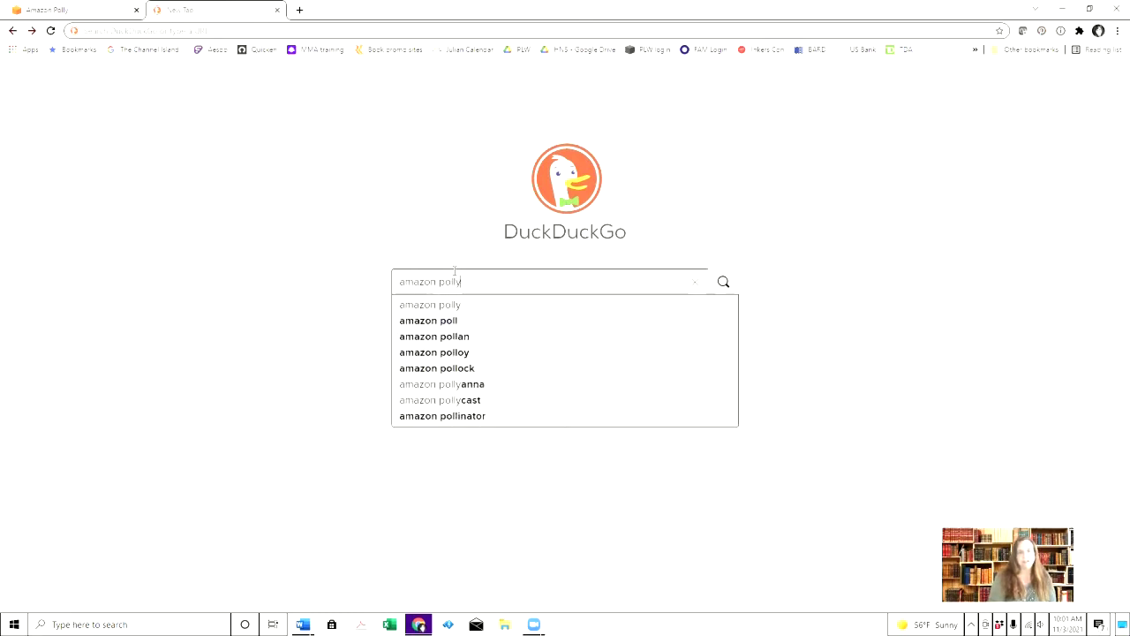
{"action": "key", "text": "Return"}
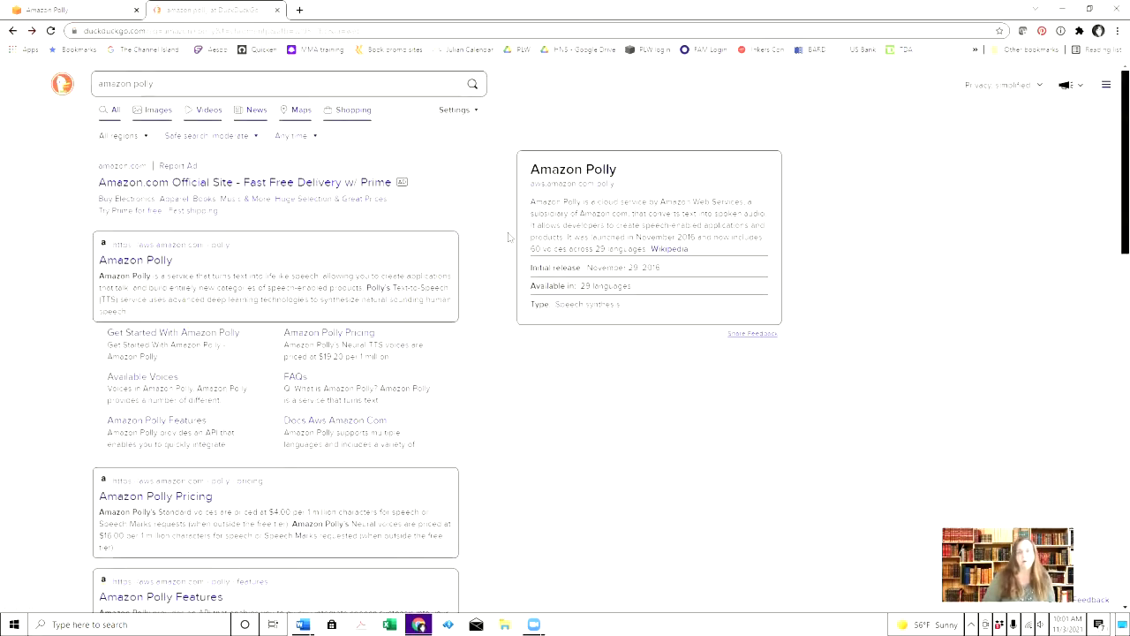
{"action": "left_click", "coordinate": [133, 261]}
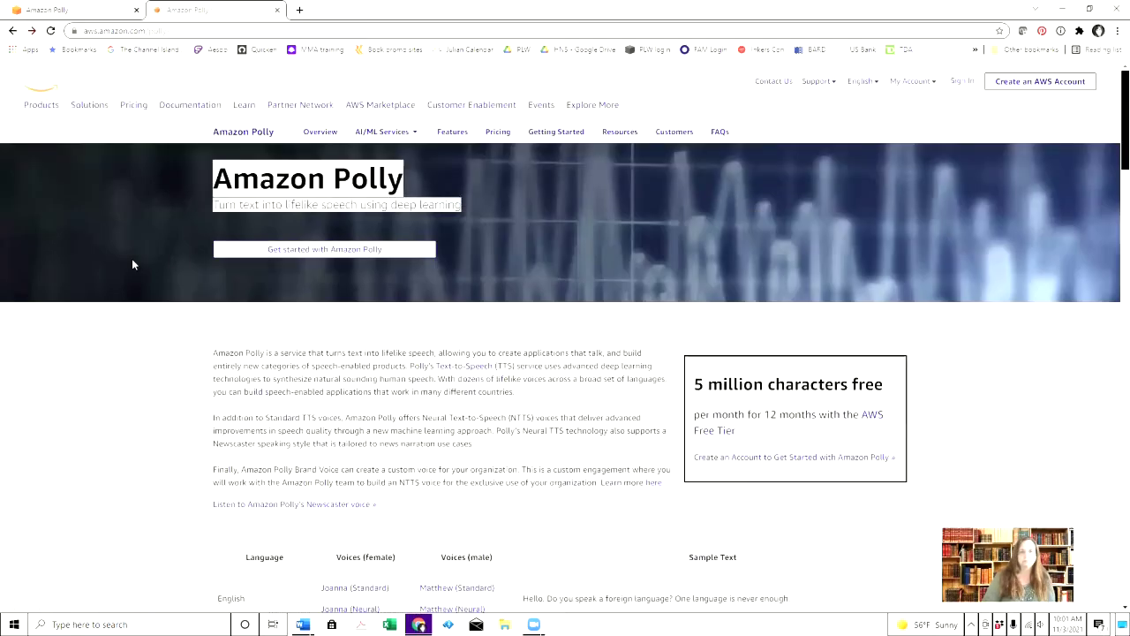
{"action": "left_click", "coordinate": [969, 85]}
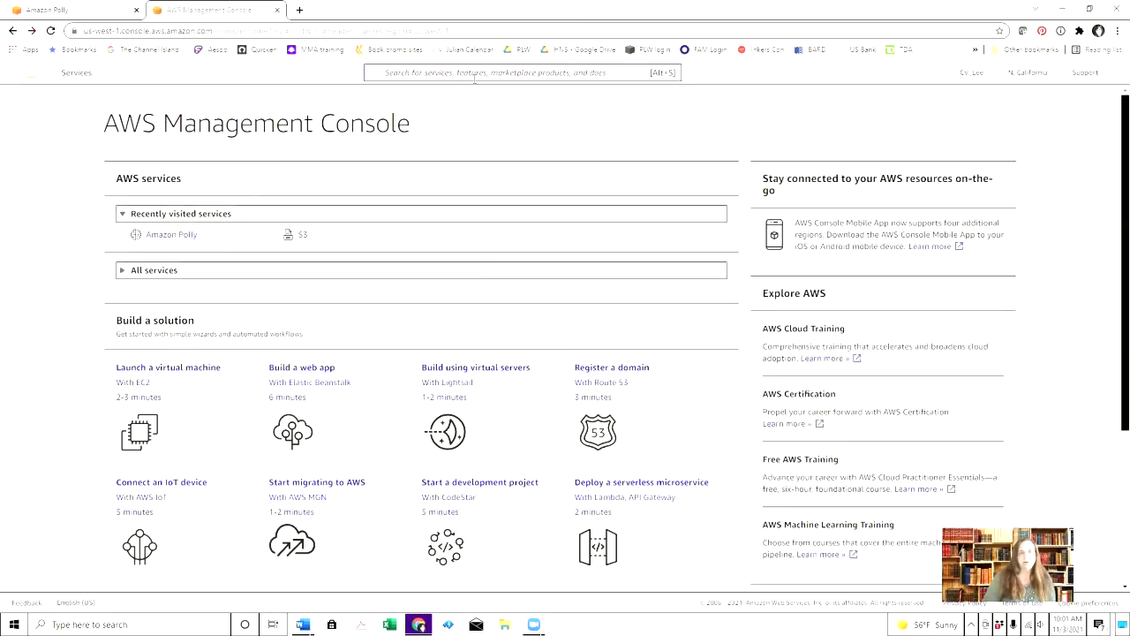
Search the AWS console for s3 and open the S3 storage service.
{"action": "type", "text": "p"}
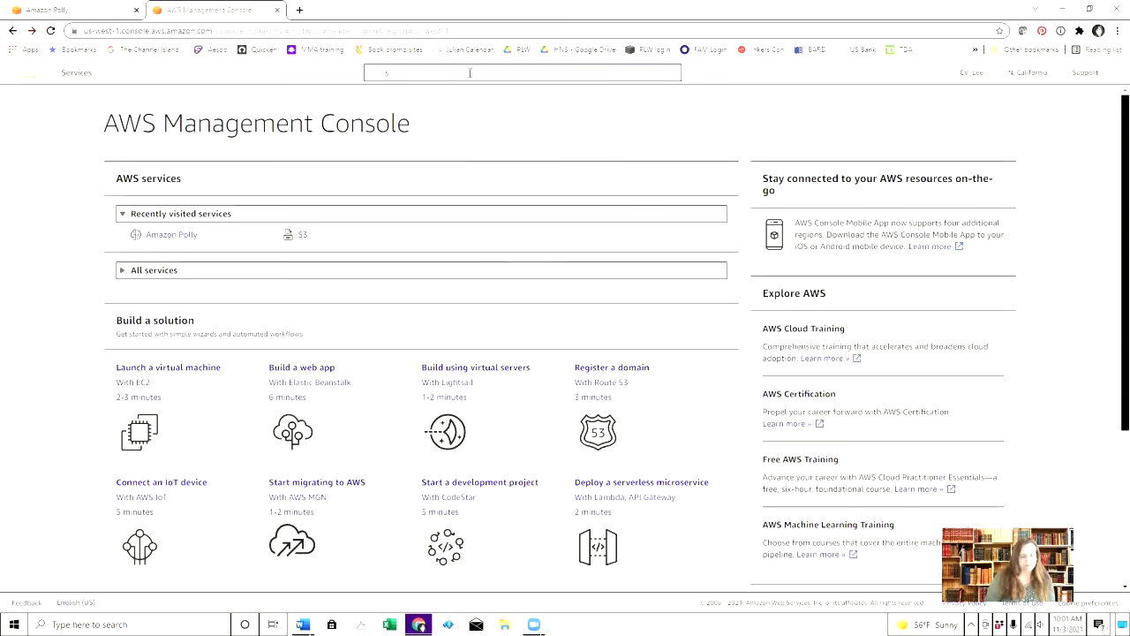
{"action": "type", "text": "3"}
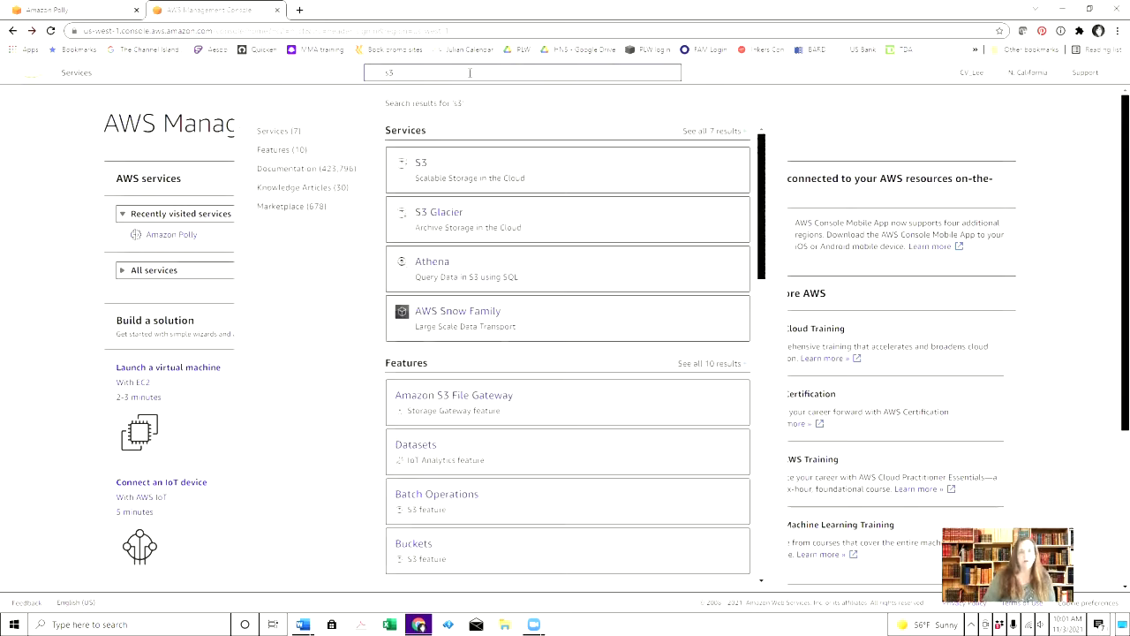
{"action": "mouse_move", "coordinate": [521, 173]}
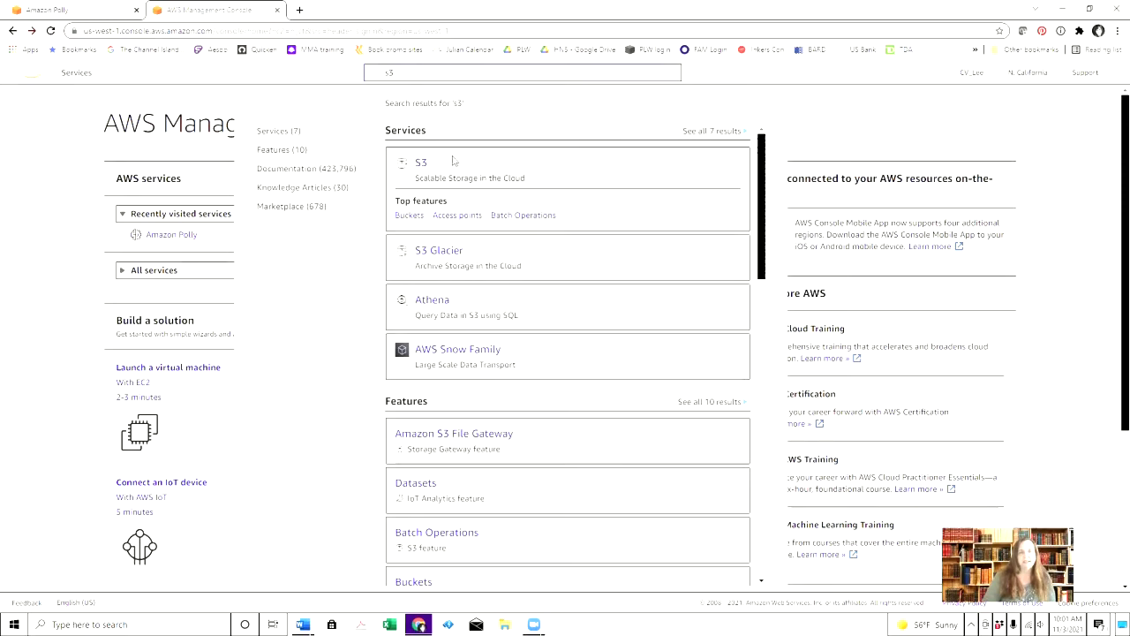
{"action": "left_click", "coordinate": [427, 165]}
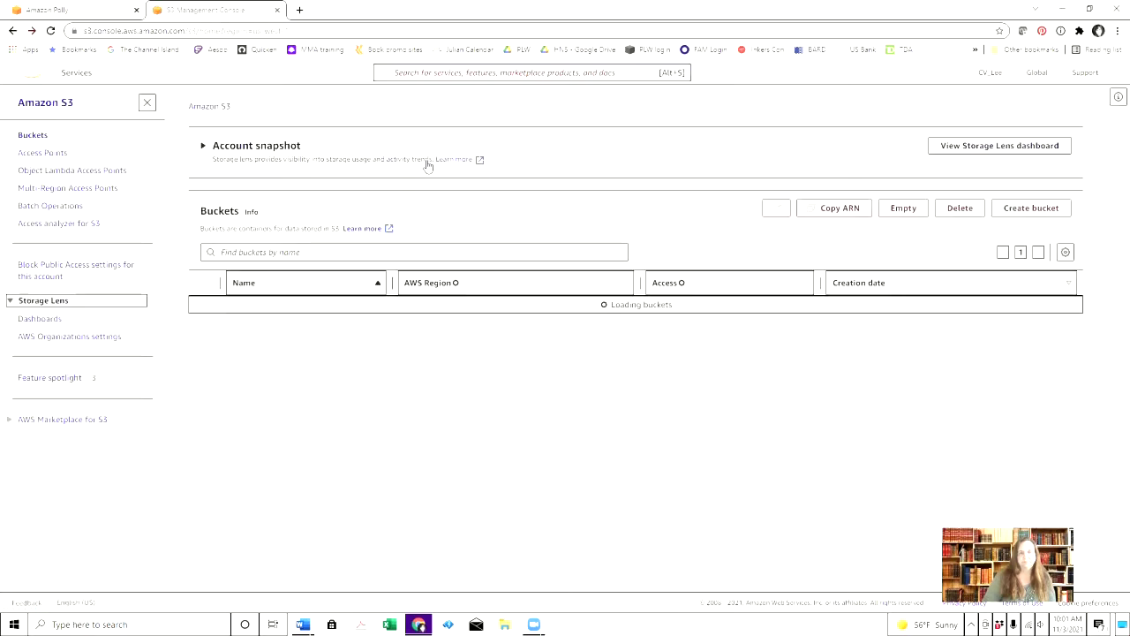
Create an S3 bucket named sampleaudiobook in the US West (N. California) us-west-1 region, keeping the default settings.
{"action": "left_click", "coordinate": [1031, 208]}
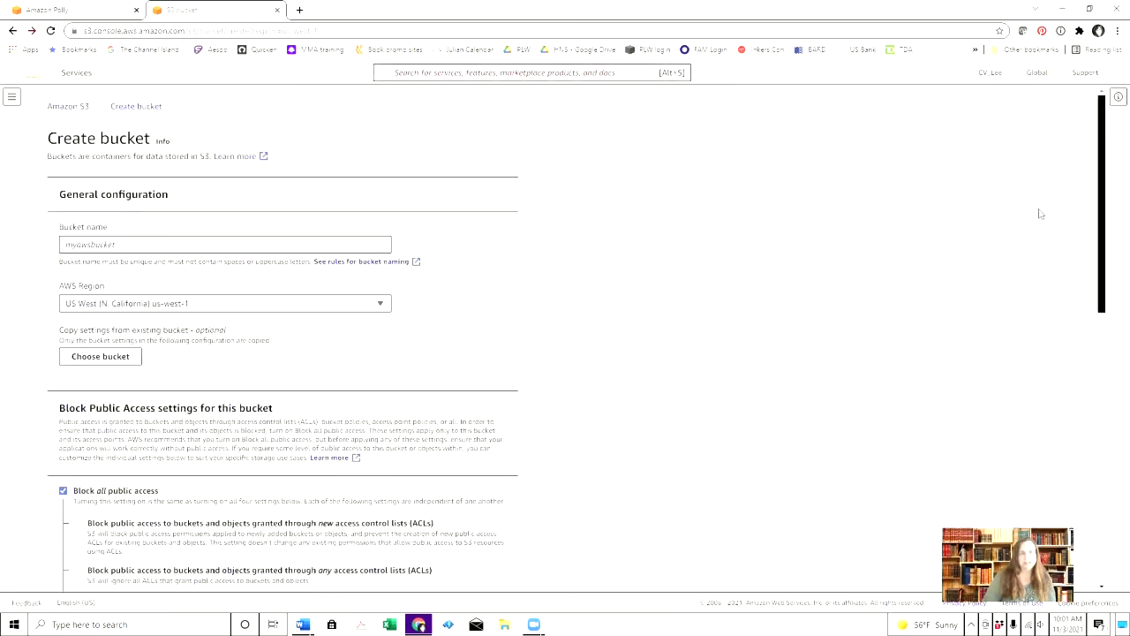
{"action": "left_click", "coordinate": [151, 245]}
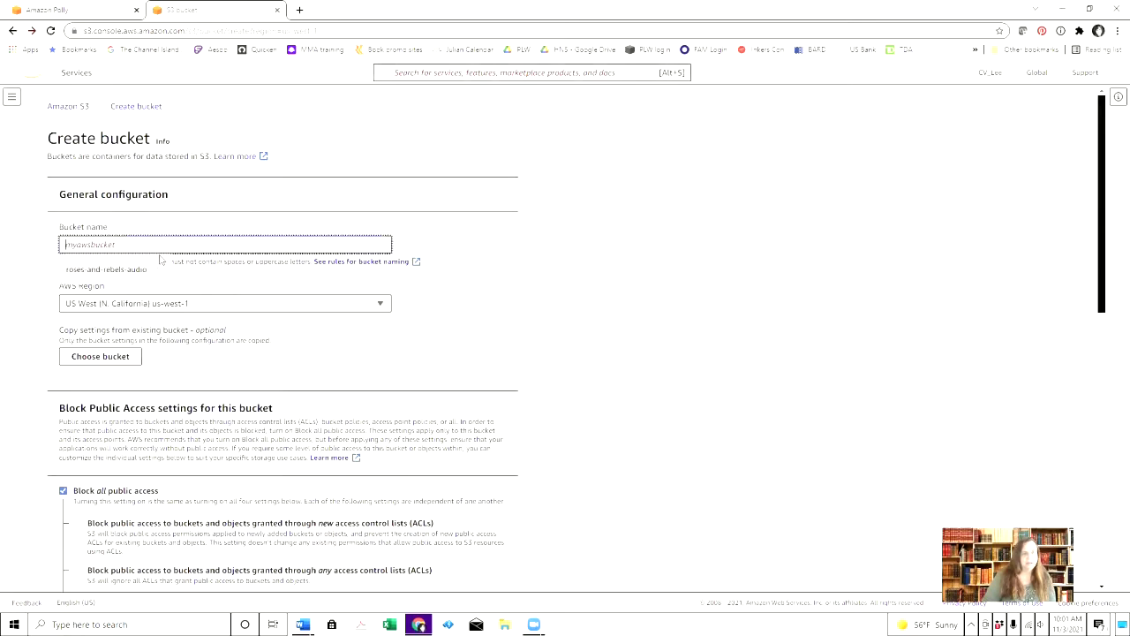
{"action": "type", "text": "samplea"}
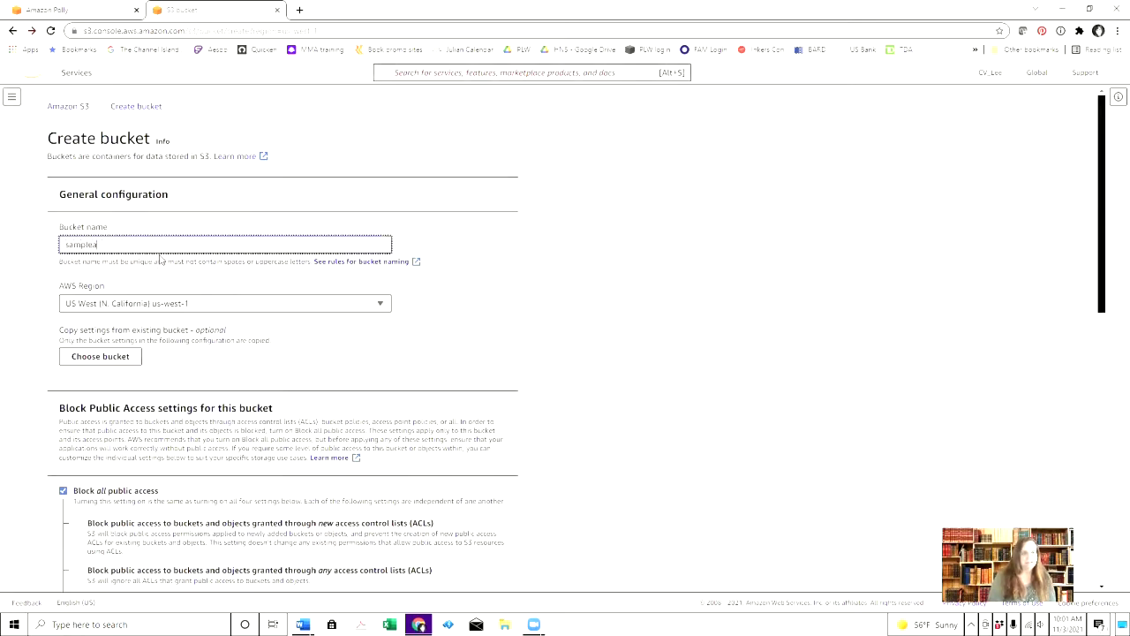
{"action": "type", "text": "udiobook"}
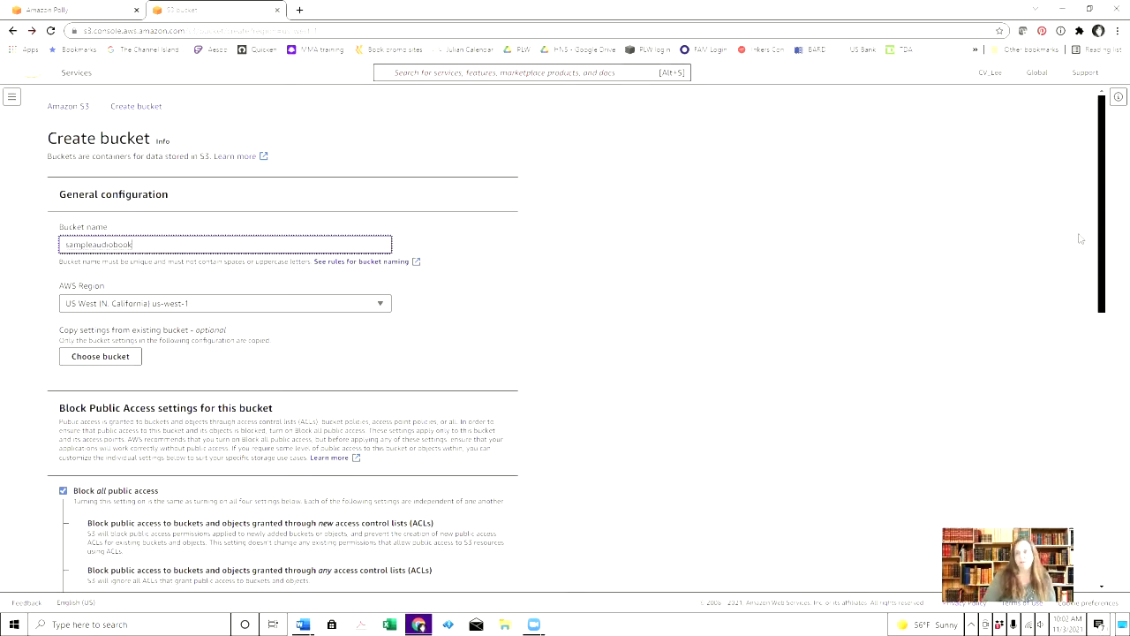
{"action": "left_click_drag", "start_coordinate": [1097, 225], "coordinate": [1086, 504]}
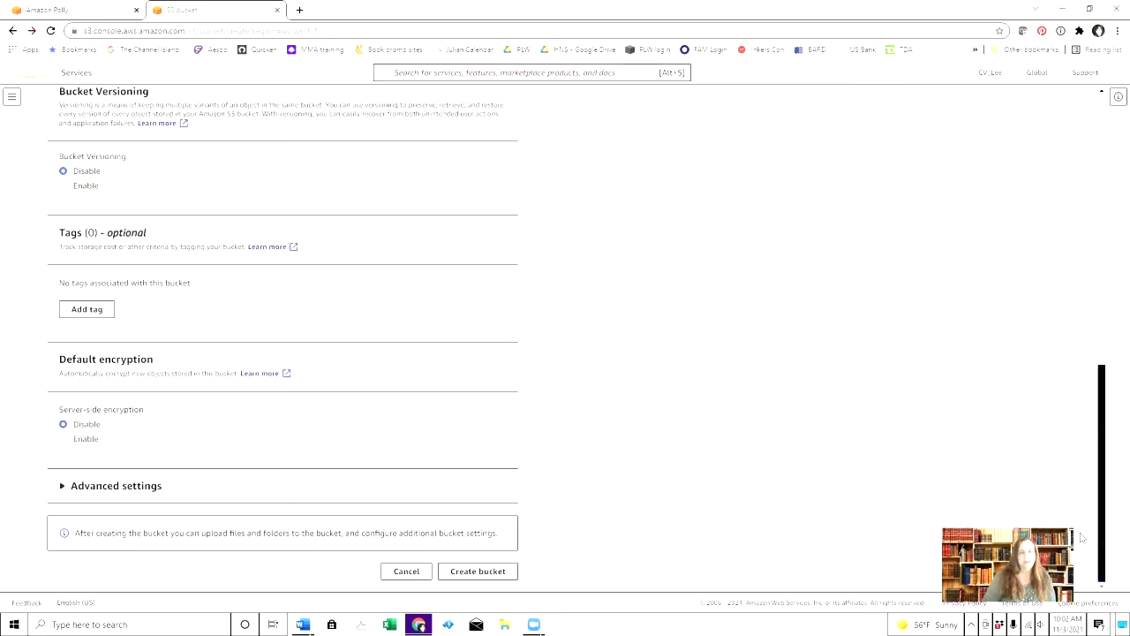
{"action": "left_click", "coordinate": [493, 574]}
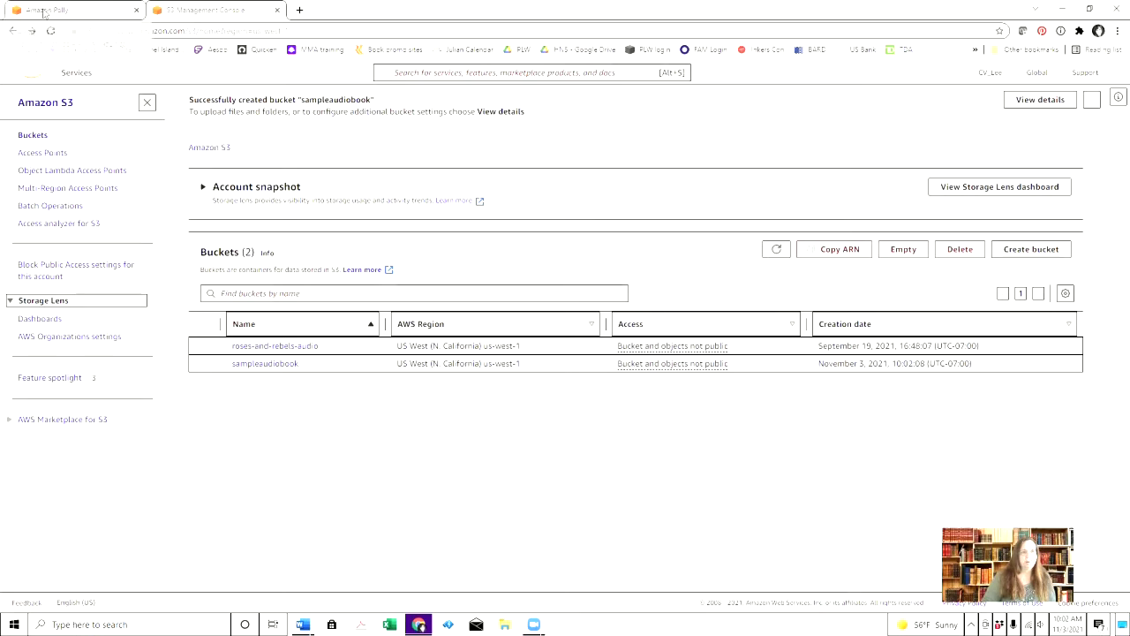
In the Amazon Polly tab, save the synthesized speech to S3 with sampleaudiobook as the output bucket.
{"action": "left_click", "coordinate": [76, 18]}
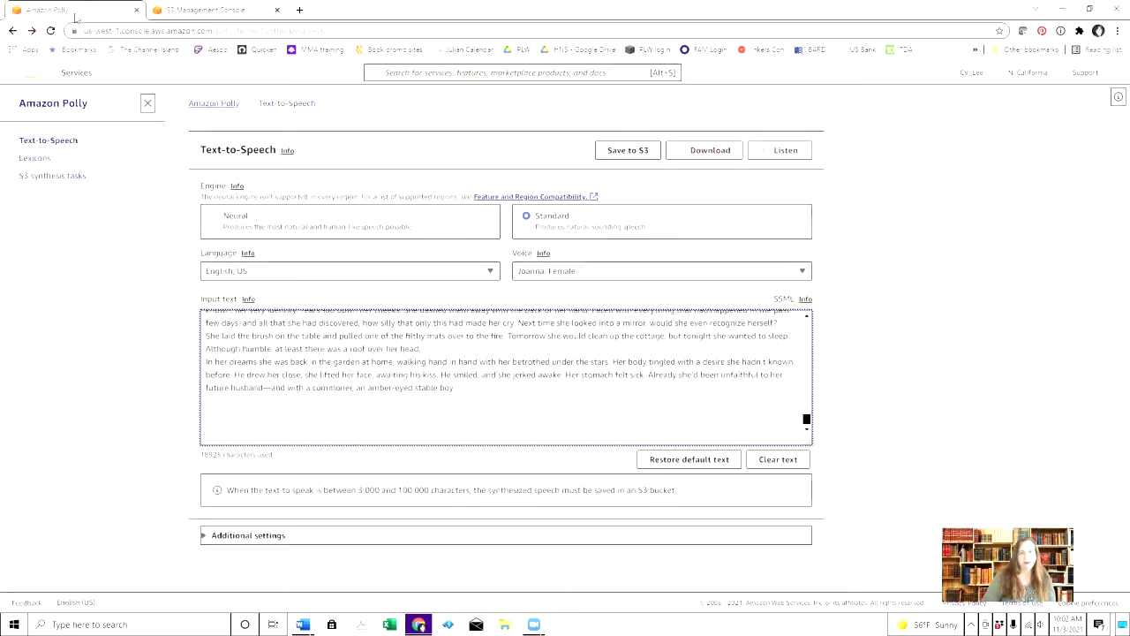
{"action": "left_click", "coordinate": [628, 151]}
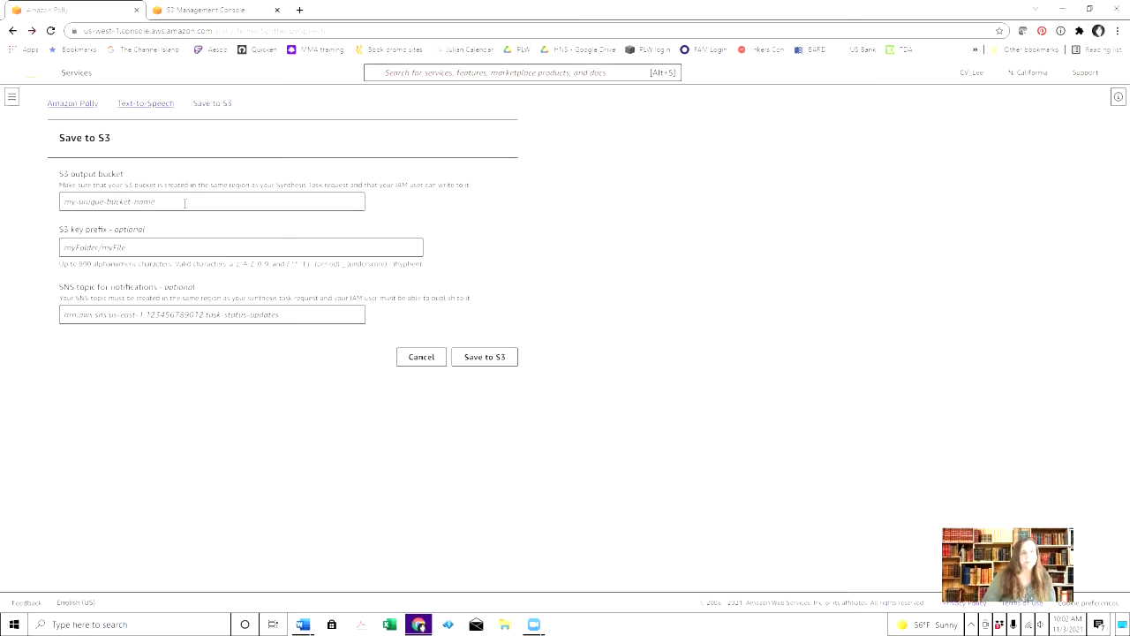
{"action": "left_click", "coordinate": [183, 203]}
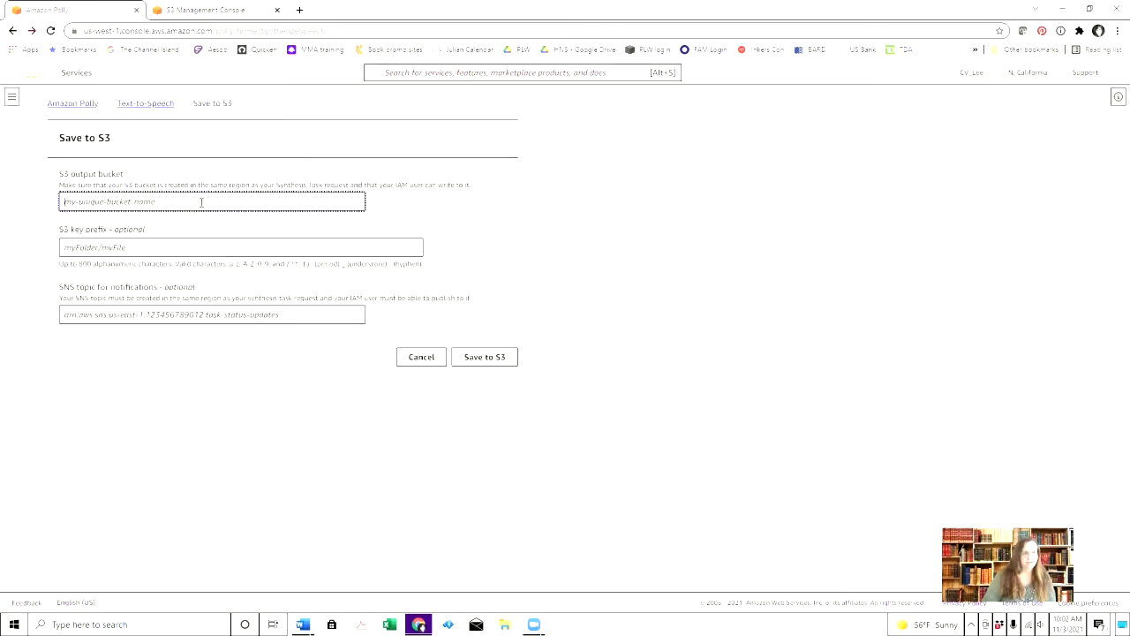
{"action": "type", "text": "sample"}
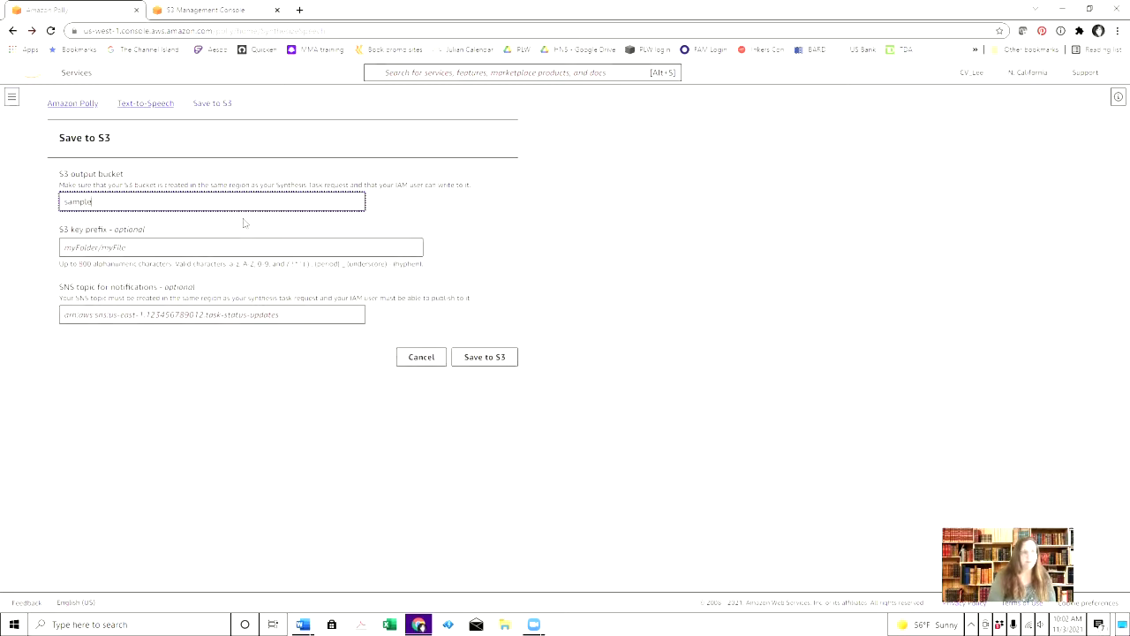
{"action": "type", "text": "audiobook"}
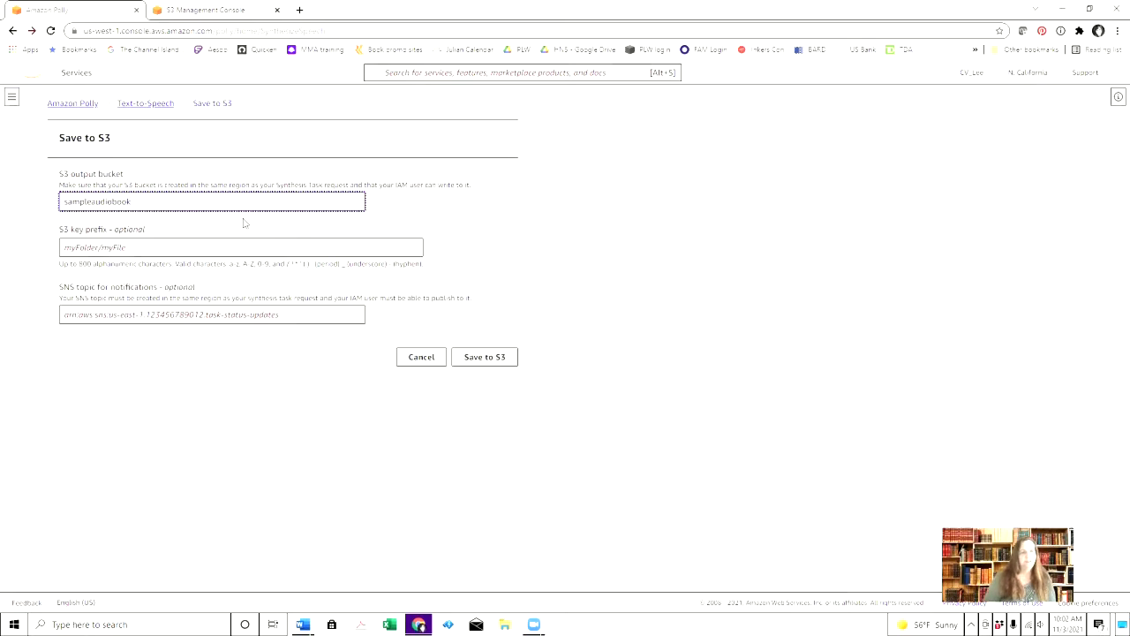
{"action": "left_click", "coordinate": [493, 358]}
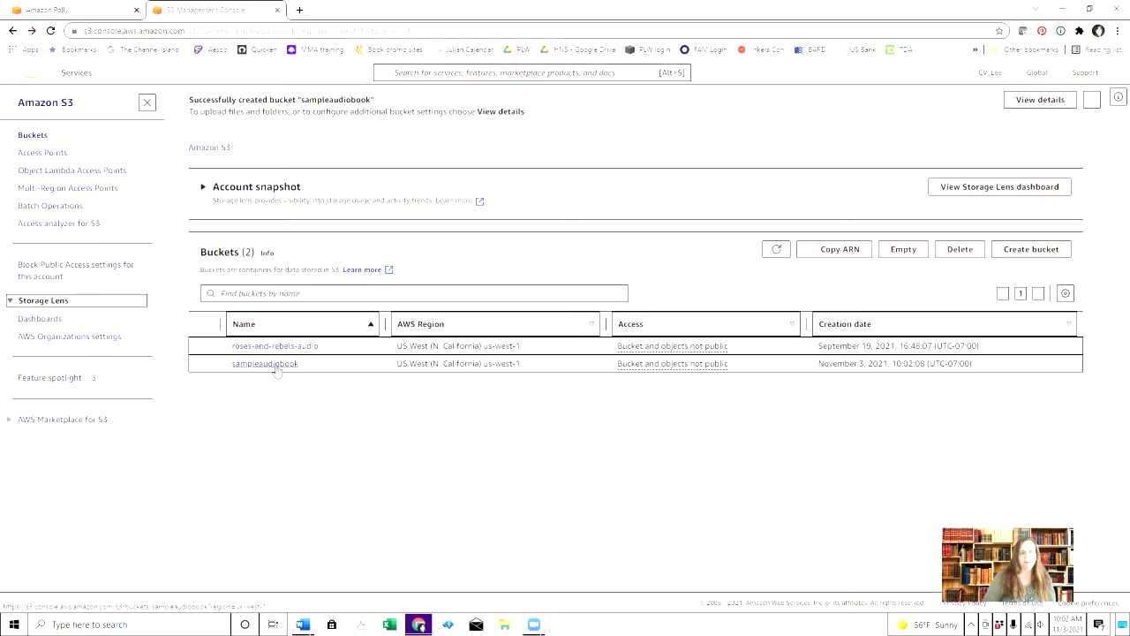
Open the sampleaudiobook bucket, refresh its object list and download the synthesized MP3 file.
{"action": "left_click", "coordinate": [265, 364]}
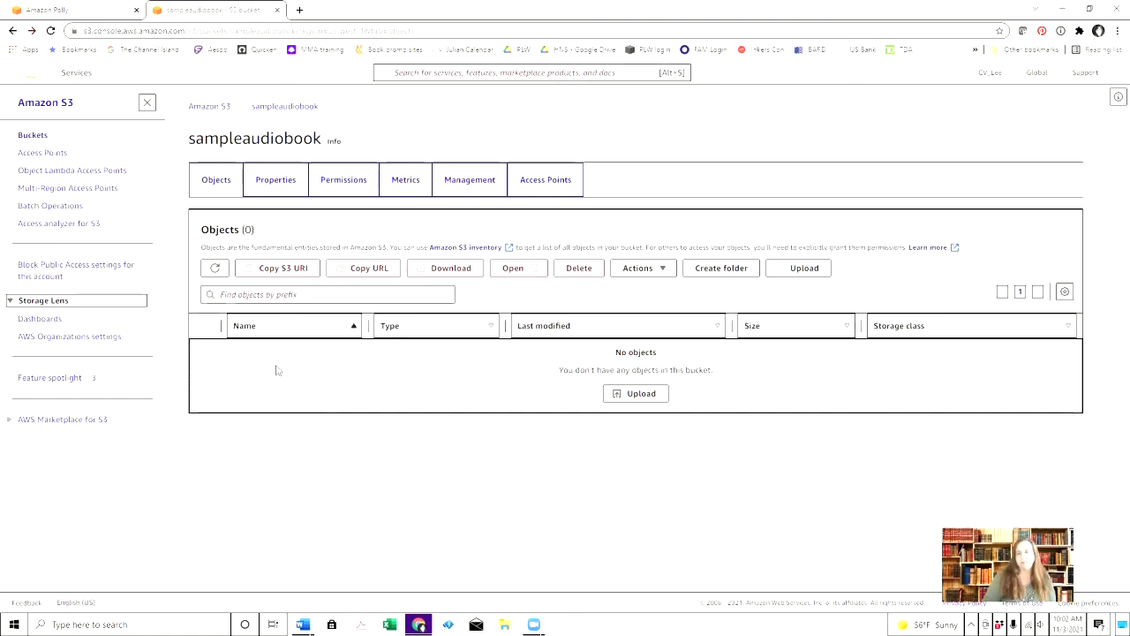
{"action": "left_click", "coordinate": [215, 268]}
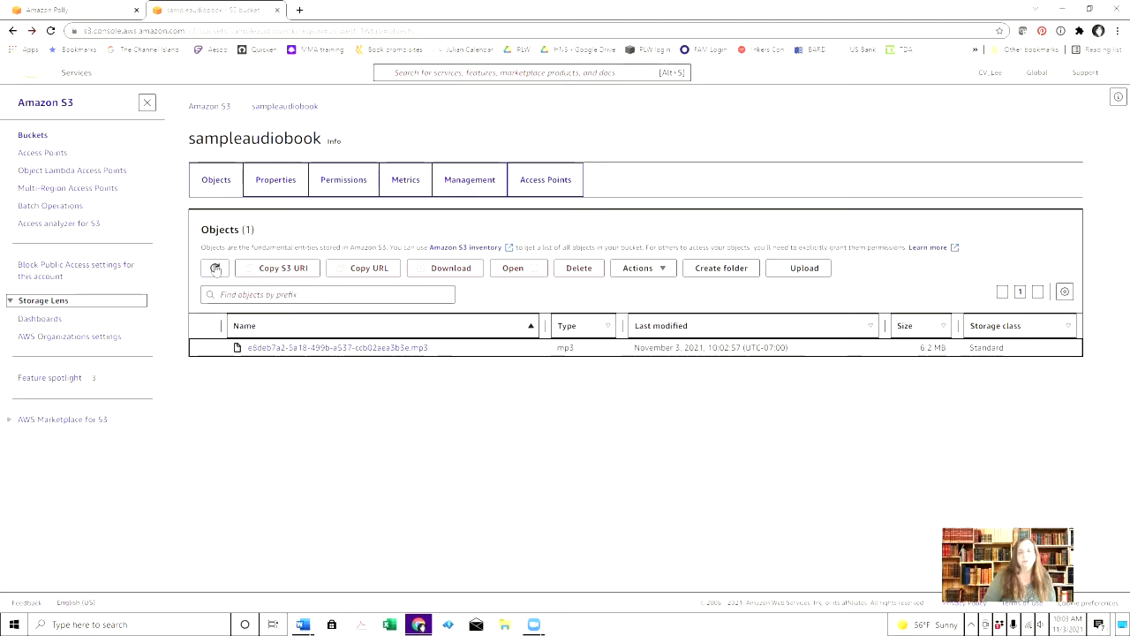
{"action": "left_click", "coordinate": [317, 348]}
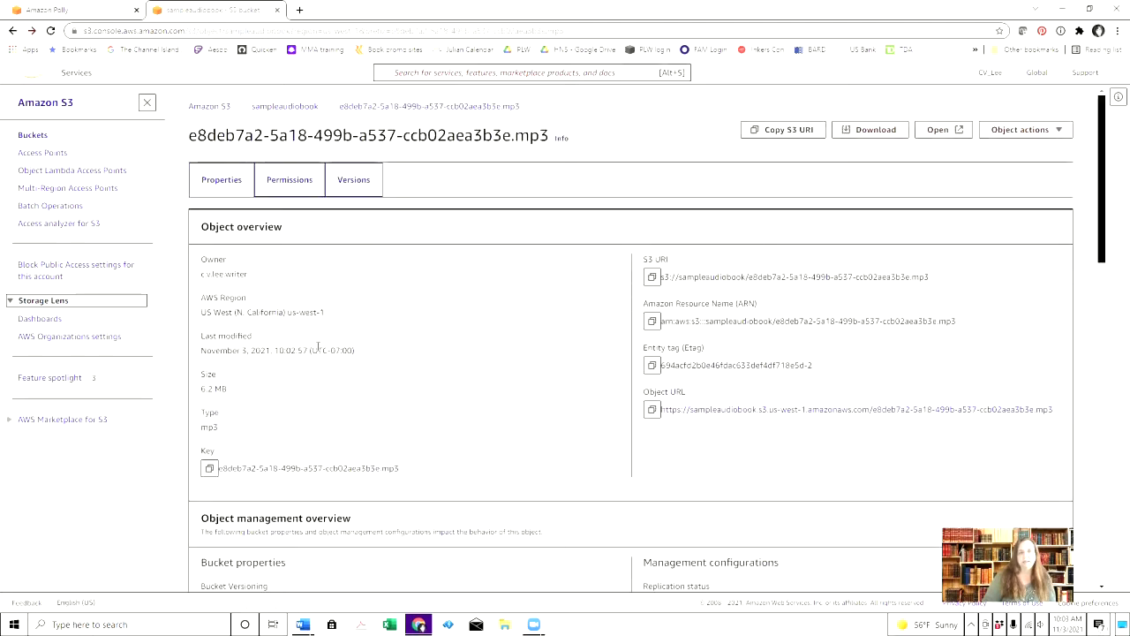
{"action": "left_click", "coordinate": [871, 132]}
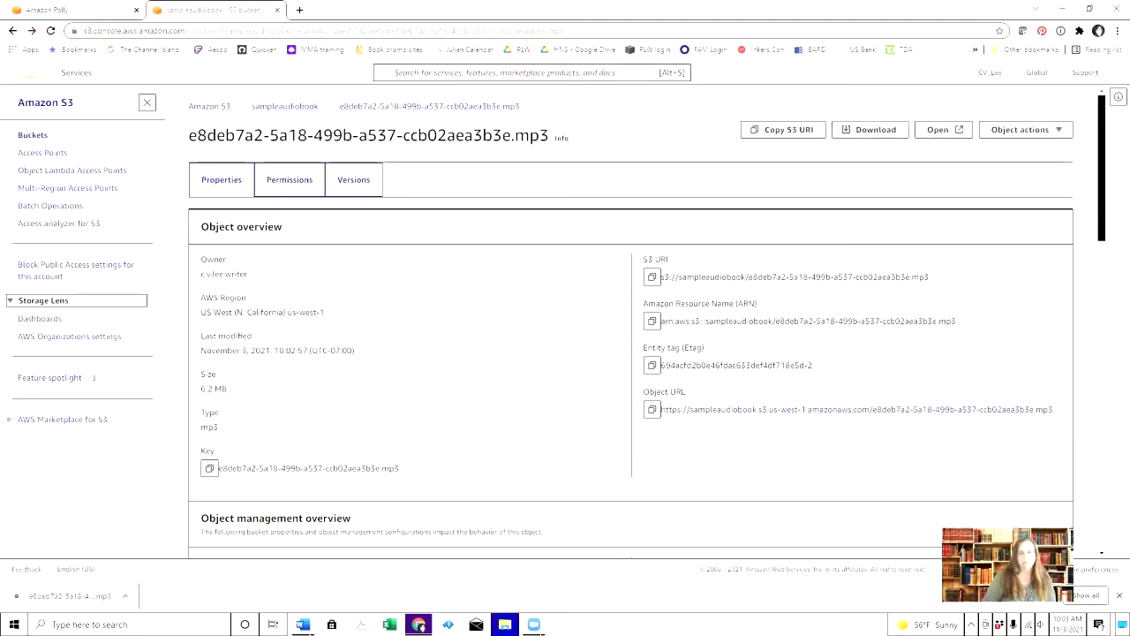
In File Explorer, move the newly downloaded MP3 from Downloads to the Sample Audio Book folder in Documents.
{"action": "left_click", "coordinate": [504, 625]}
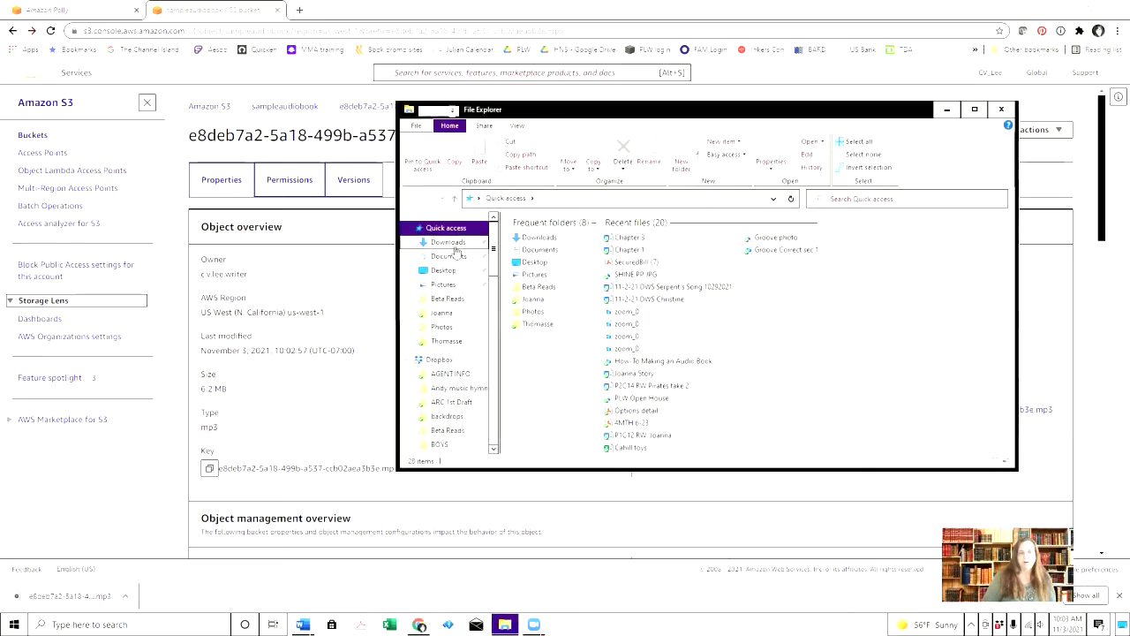
{"action": "left_click", "coordinate": [455, 243]}
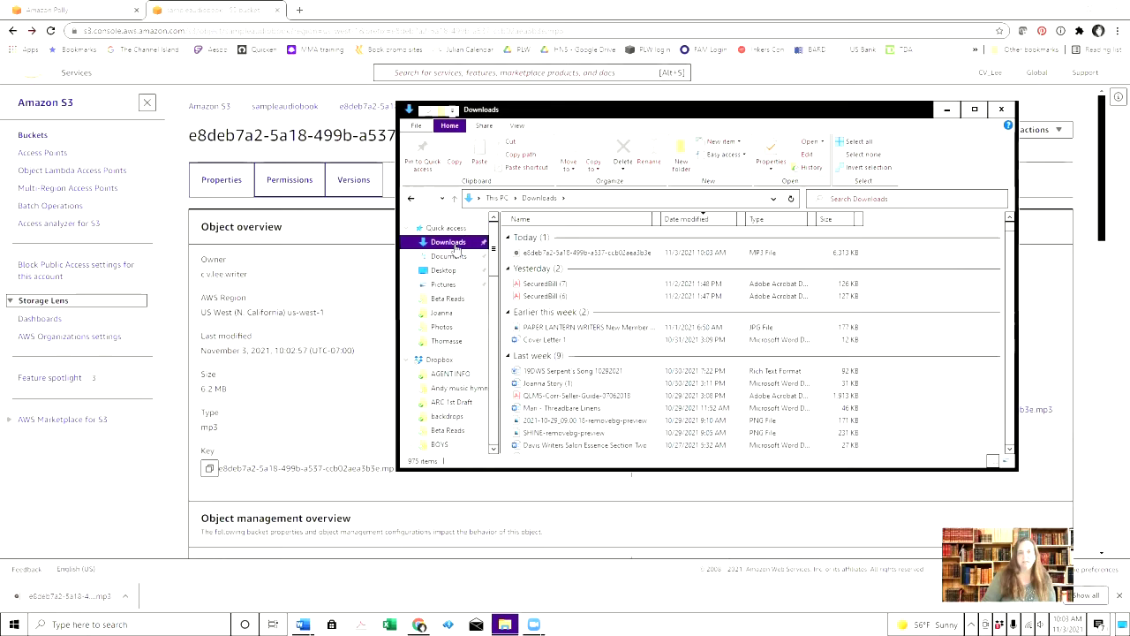
{"action": "left_click", "coordinate": [603, 253]}
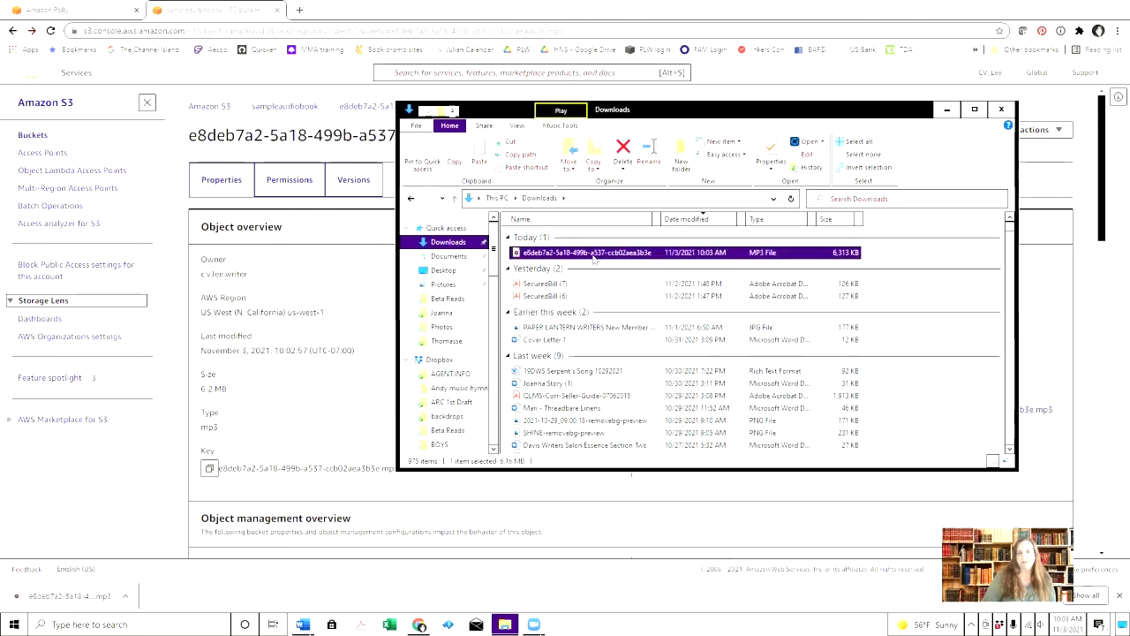
{"action": "left_click", "coordinate": [569, 161]}
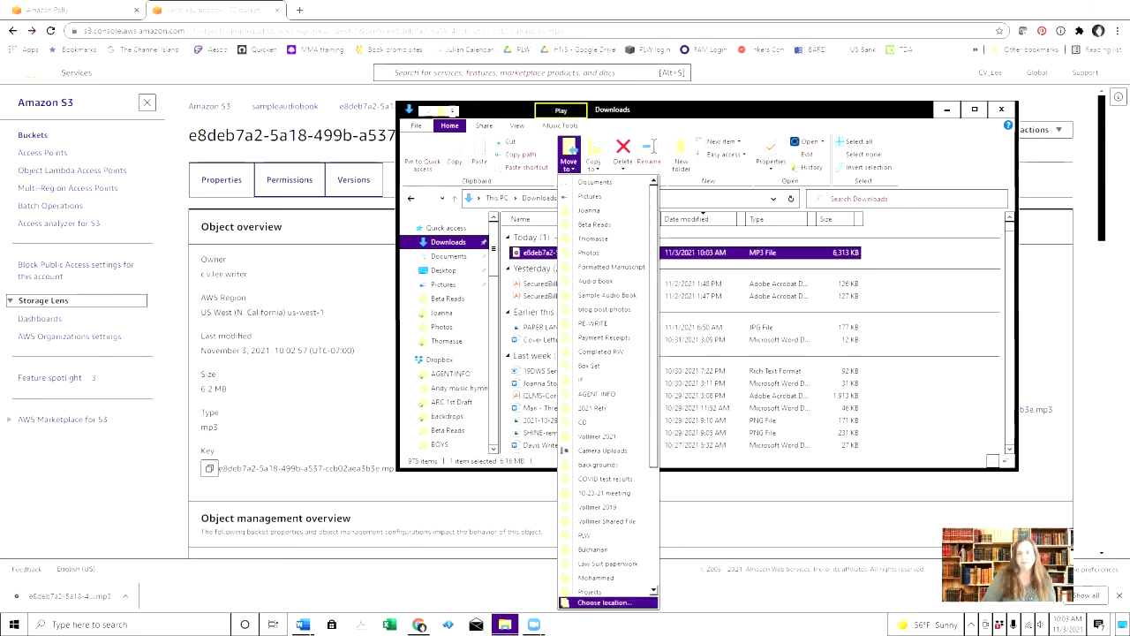
{"action": "left_click", "coordinate": [605, 603]}
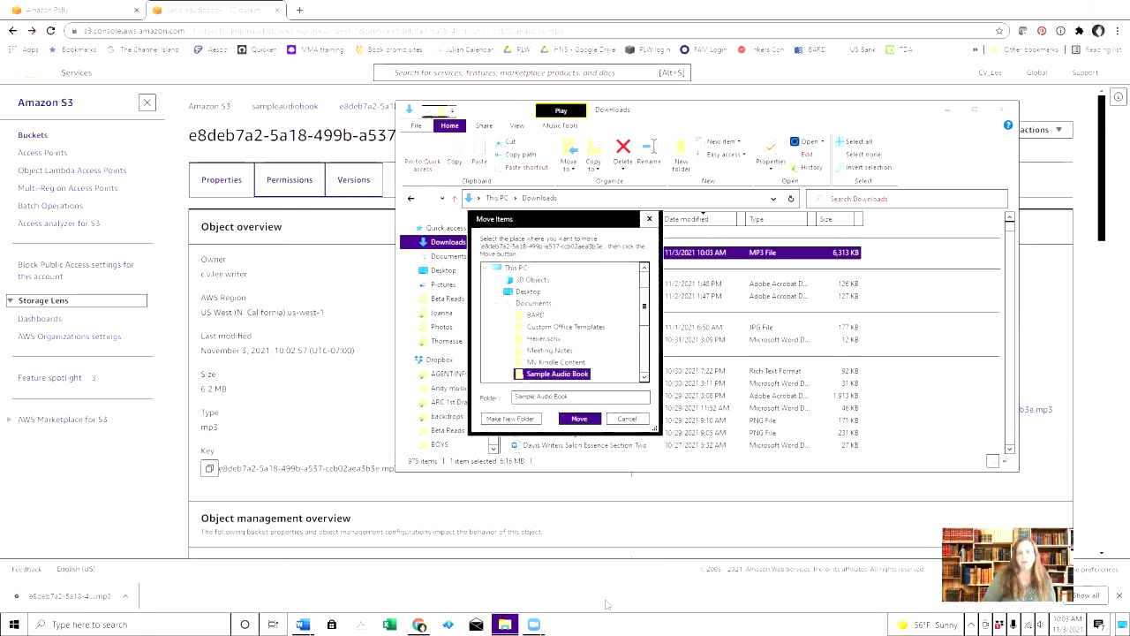
{"action": "left_click", "coordinate": [580, 418]}
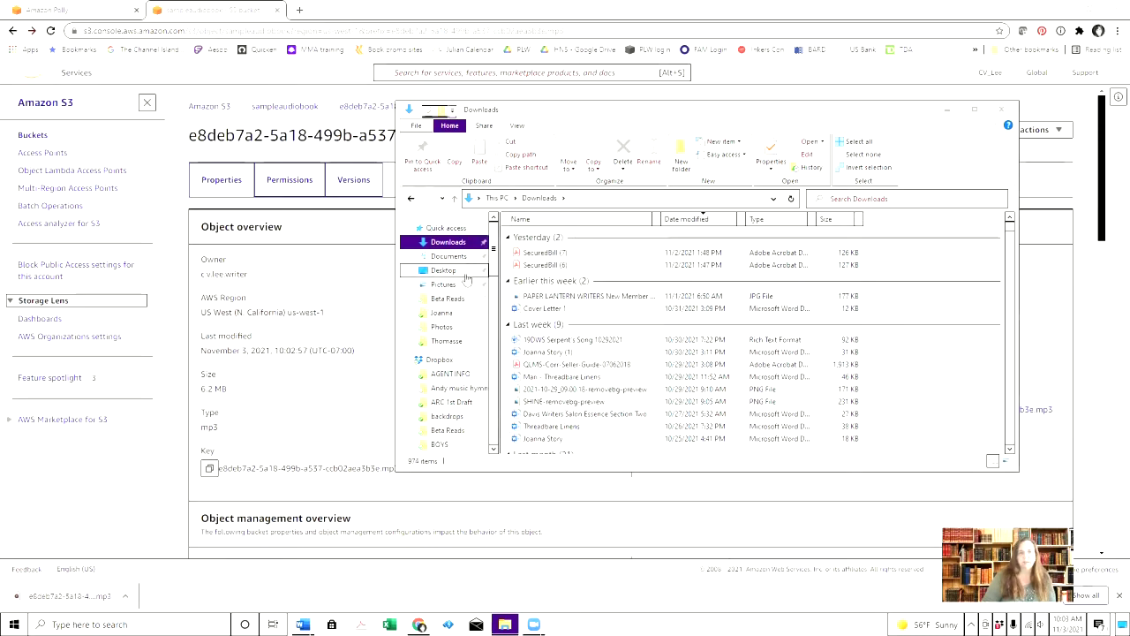
Rename the MP3 in the Sample Audio Book folder under Documents as Chapter 1, and close File Explorer.
{"action": "left_click", "coordinate": [449, 256]}
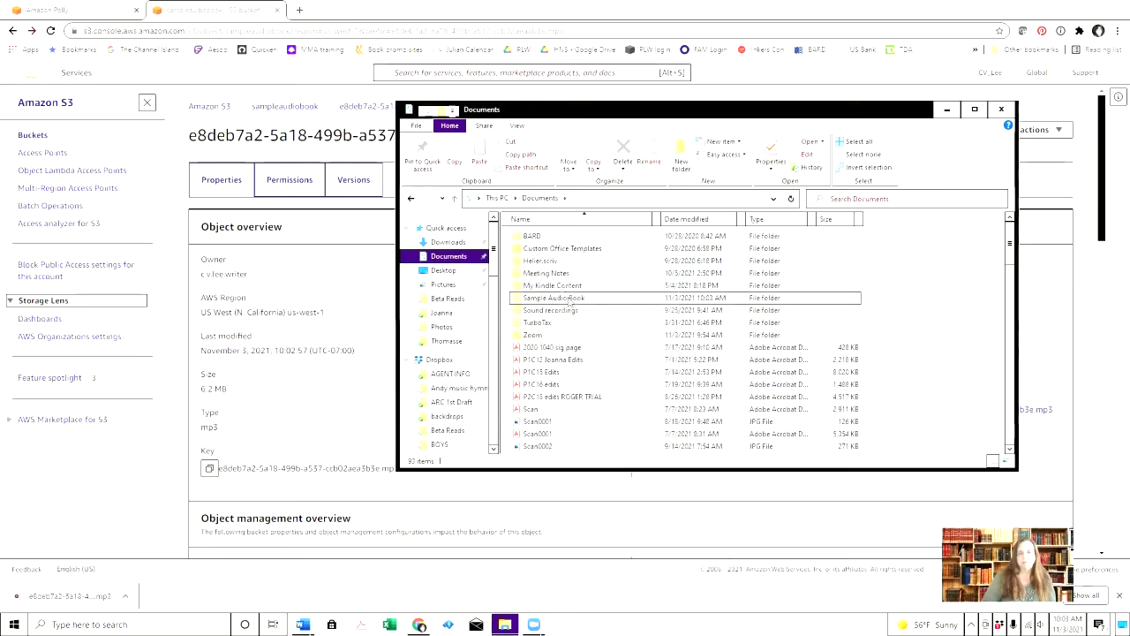
{"action": "left_click", "coordinate": [570, 300]}
{"action": "double_click", "coordinate": [569, 301]}
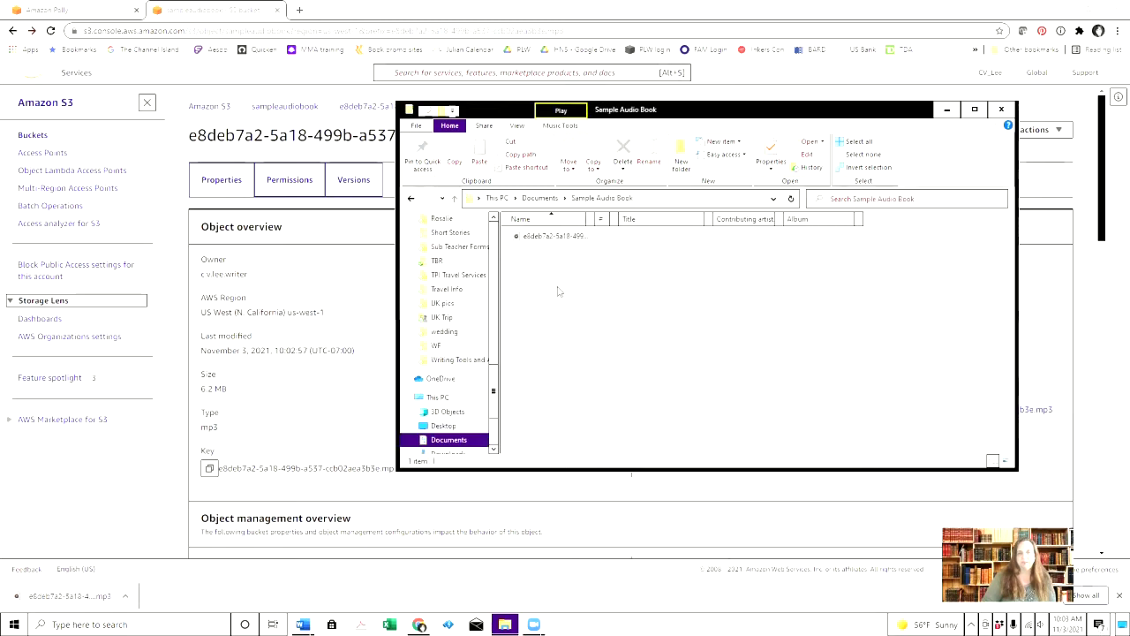
{"action": "left_click", "coordinate": [552, 237]}
{"action": "right_click", "coordinate": [551, 236]}
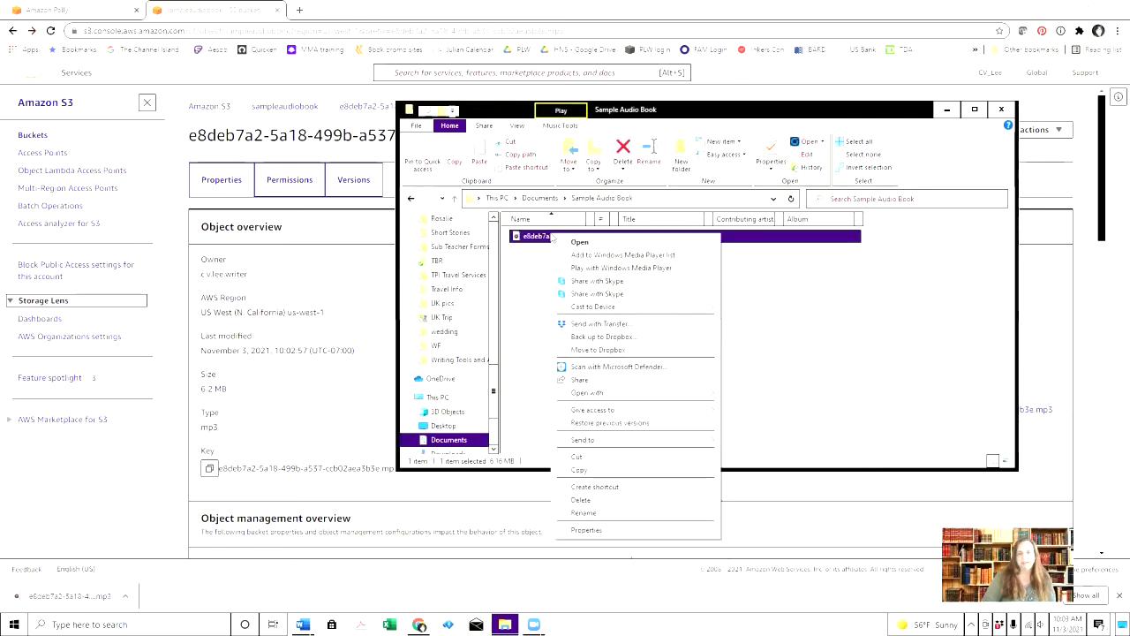
{"action": "left_click", "coordinate": [585, 516]}
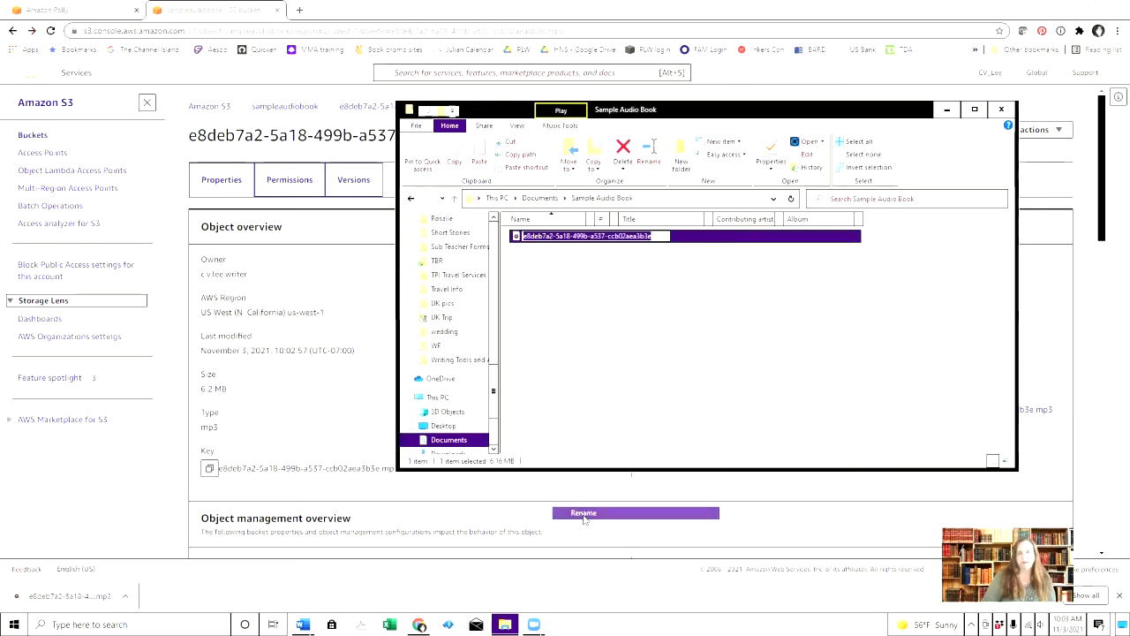
{"action": "type", "text": "Cha"}
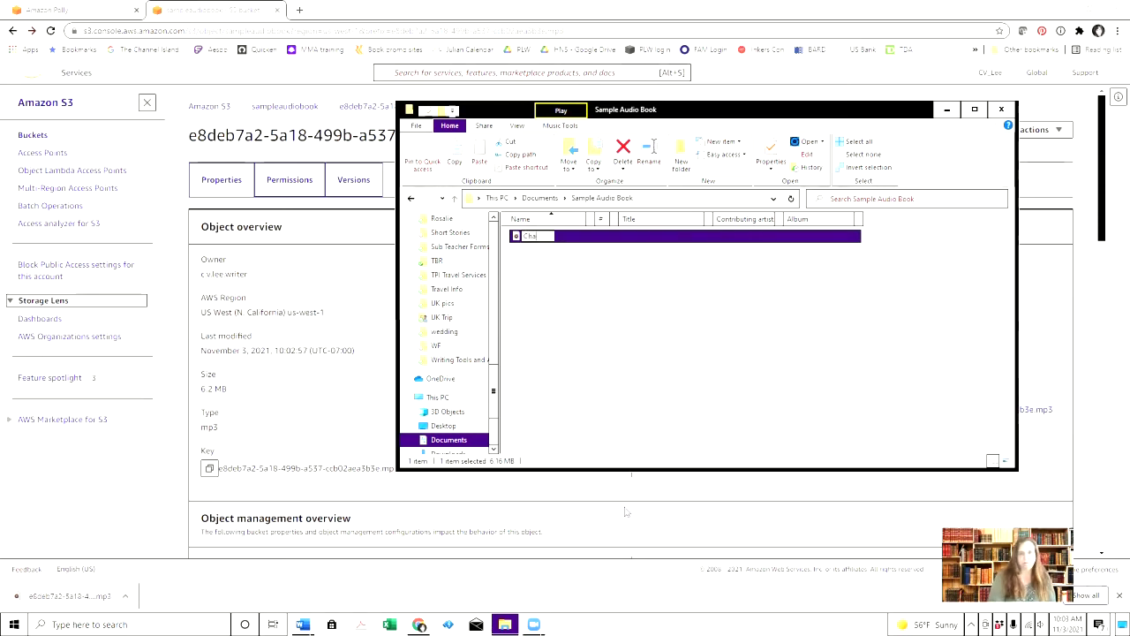
{"action": "type", "text": "pter 1"}
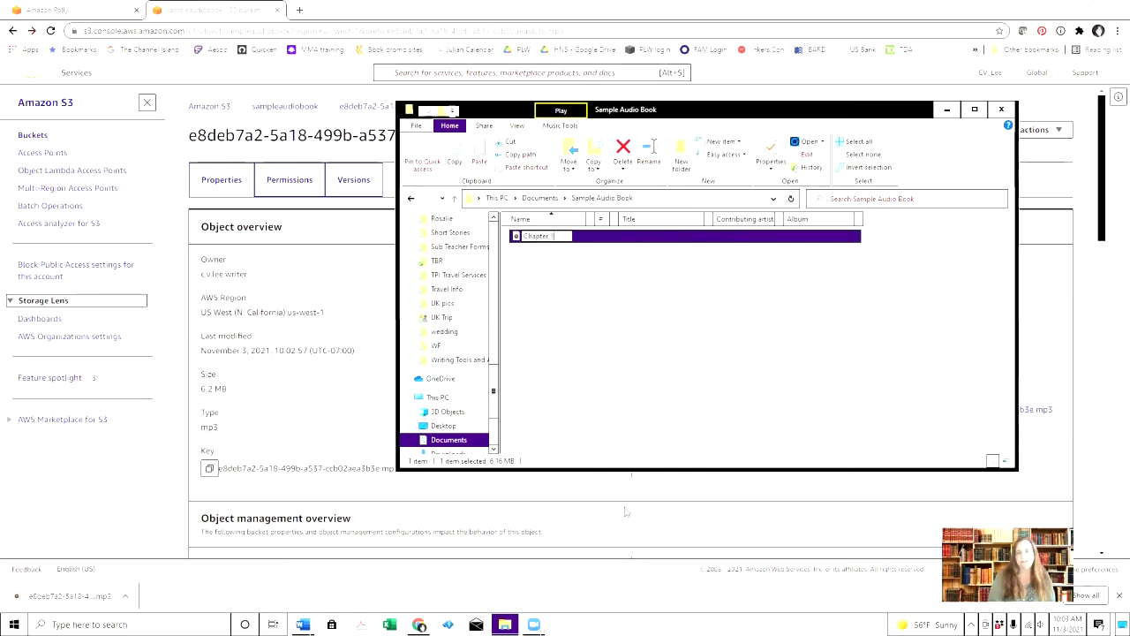
{"action": "key", "text": "Return"}
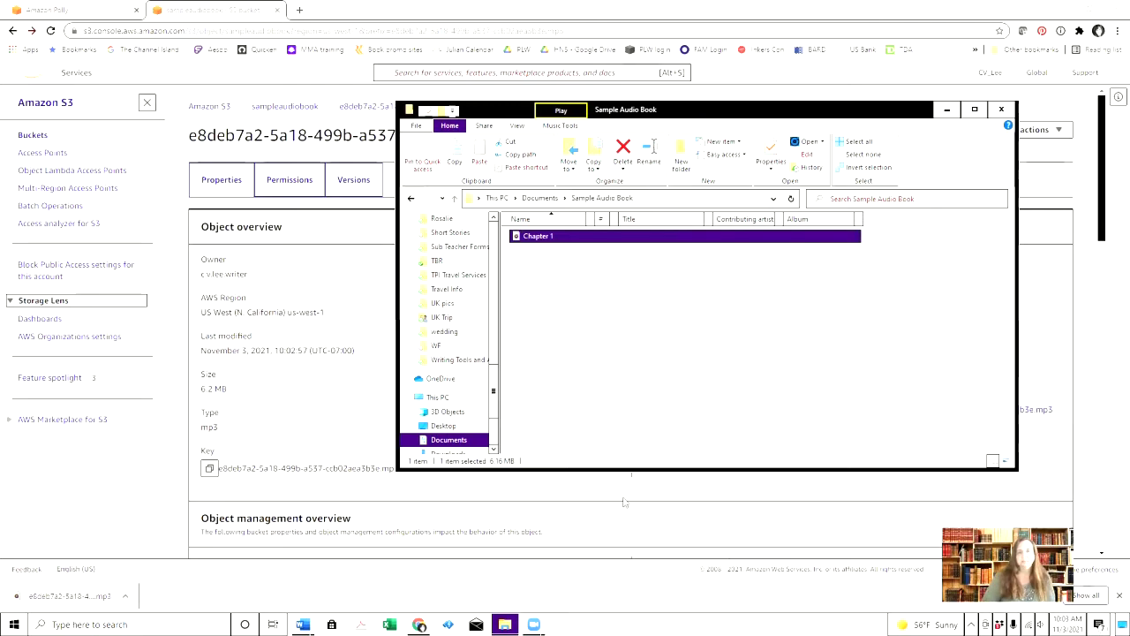
{"action": "left_click", "coordinate": [1000, 111]}
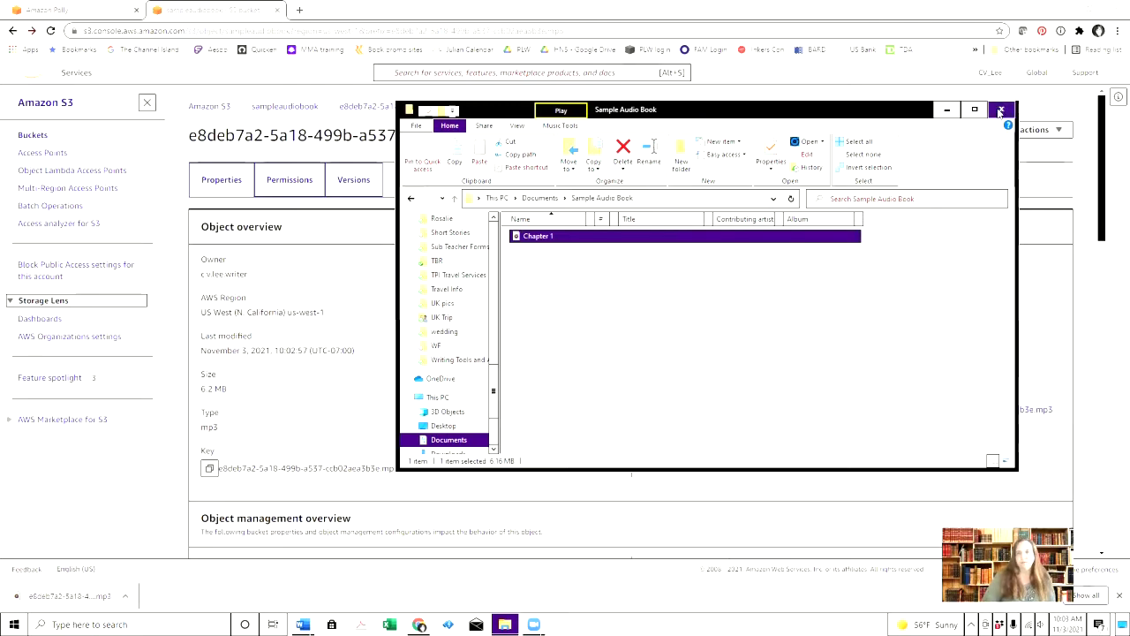
{"action": "left_click", "coordinate": [1000, 110]}
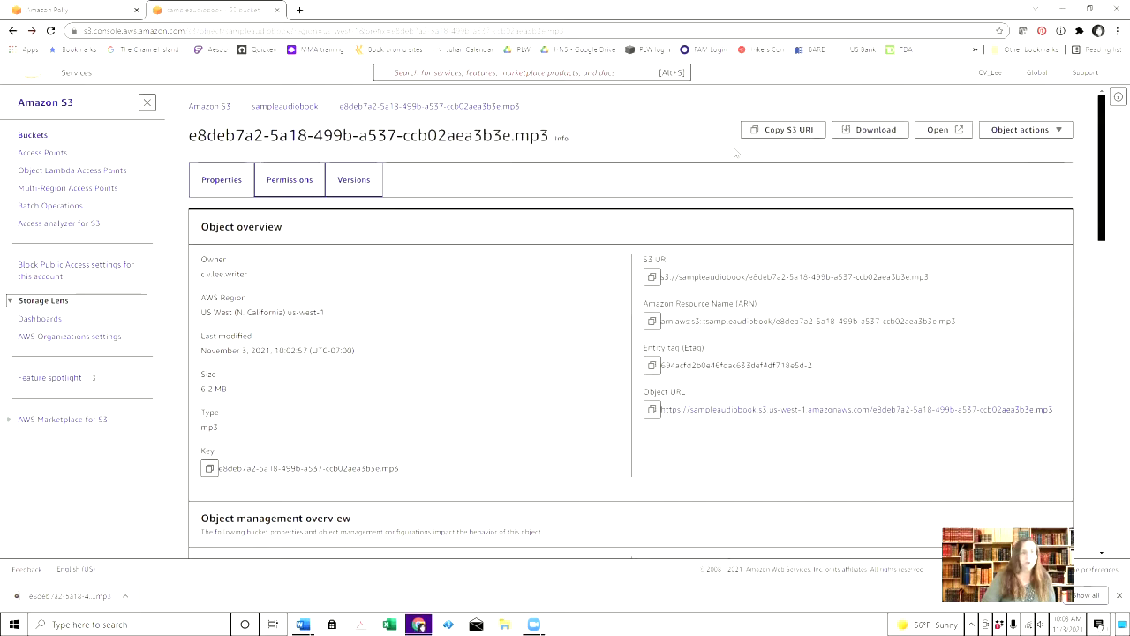
In Amazon Polly, replace the input text with the copied Chapter 3 text and save its speech to the sampleaudiobook S3 bucket.
{"action": "left_click", "coordinate": [65, 10]}
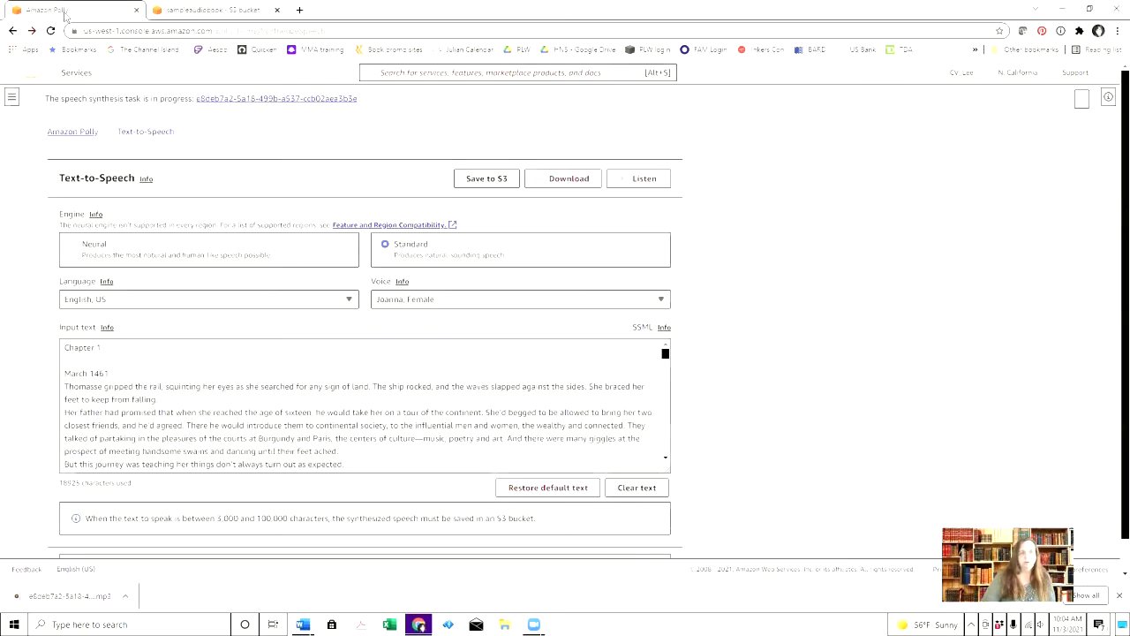
{"action": "left_click", "coordinate": [644, 490]}
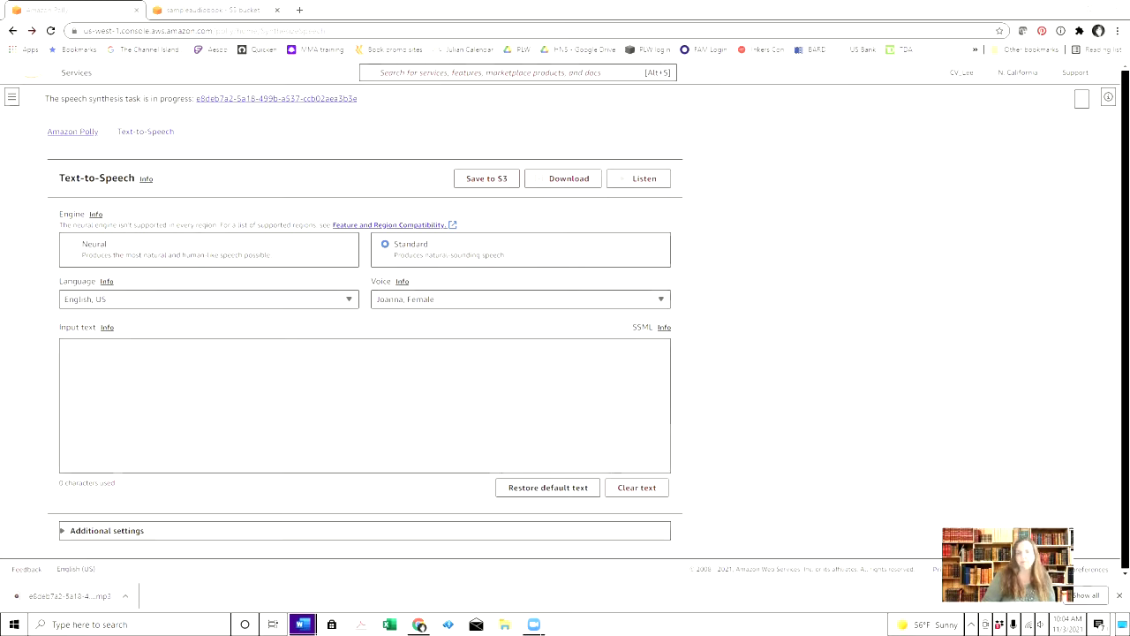
{"action": "left_click", "coordinate": [91, 354]}
{"action": "right_click", "coordinate": [91, 353]}
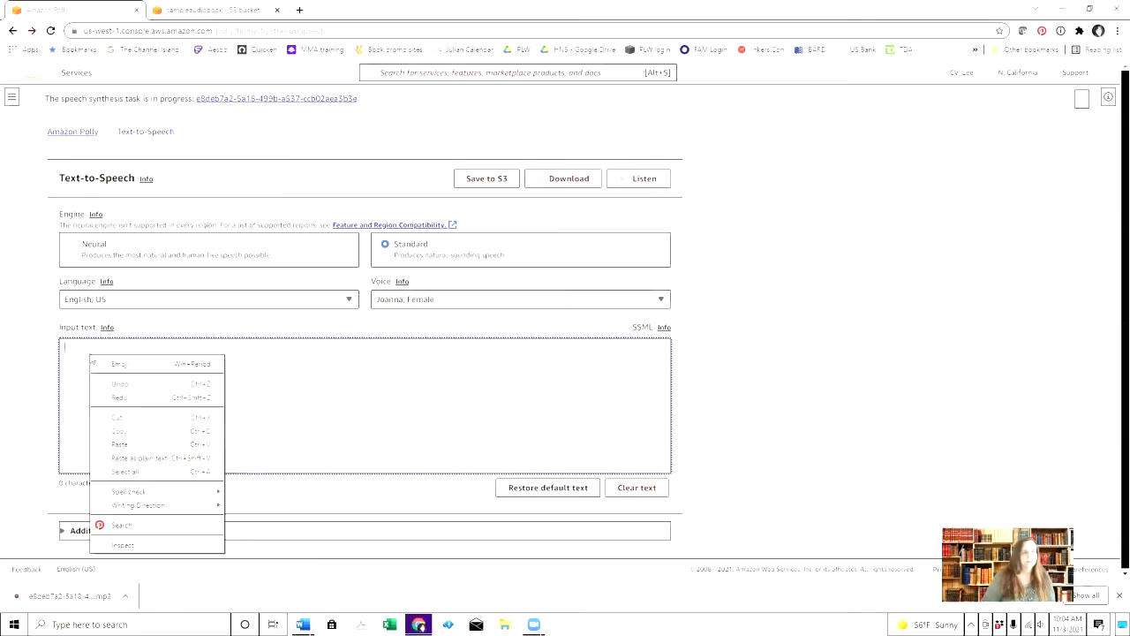
{"action": "left_click", "coordinate": [117, 444]}
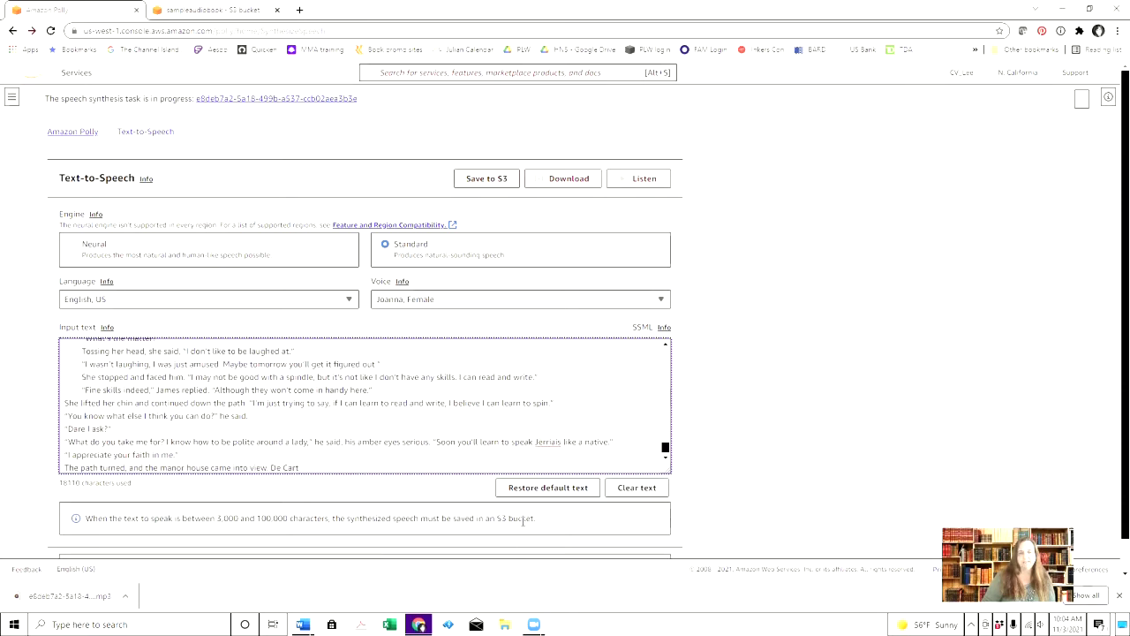
{"action": "left_click", "coordinate": [487, 178]}
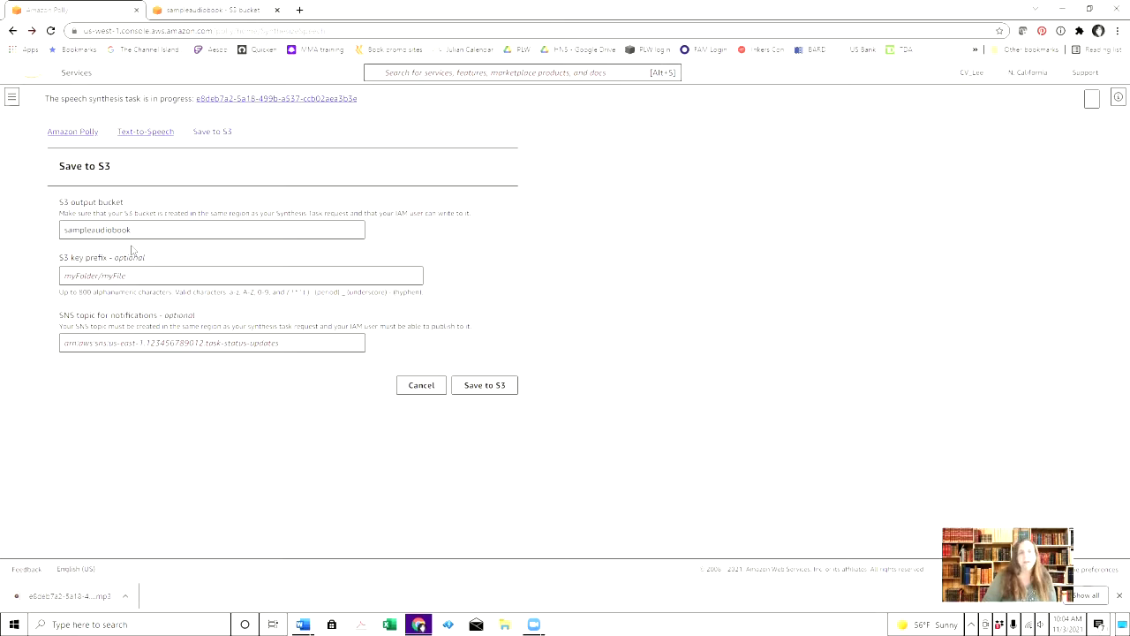
{"action": "left_click", "coordinate": [492, 389]}
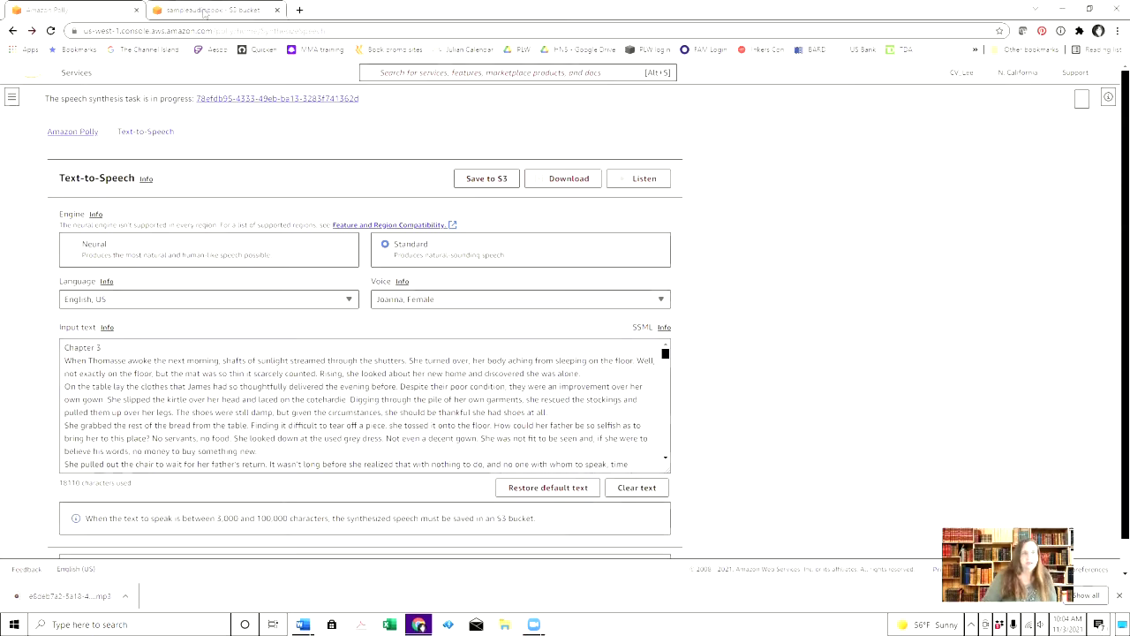
Return to the sampleaudiobook bucket's object list in S3 and refresh it until the new MP3 is listed.
{"action": "left_click", "coordinate": [205, 10]}
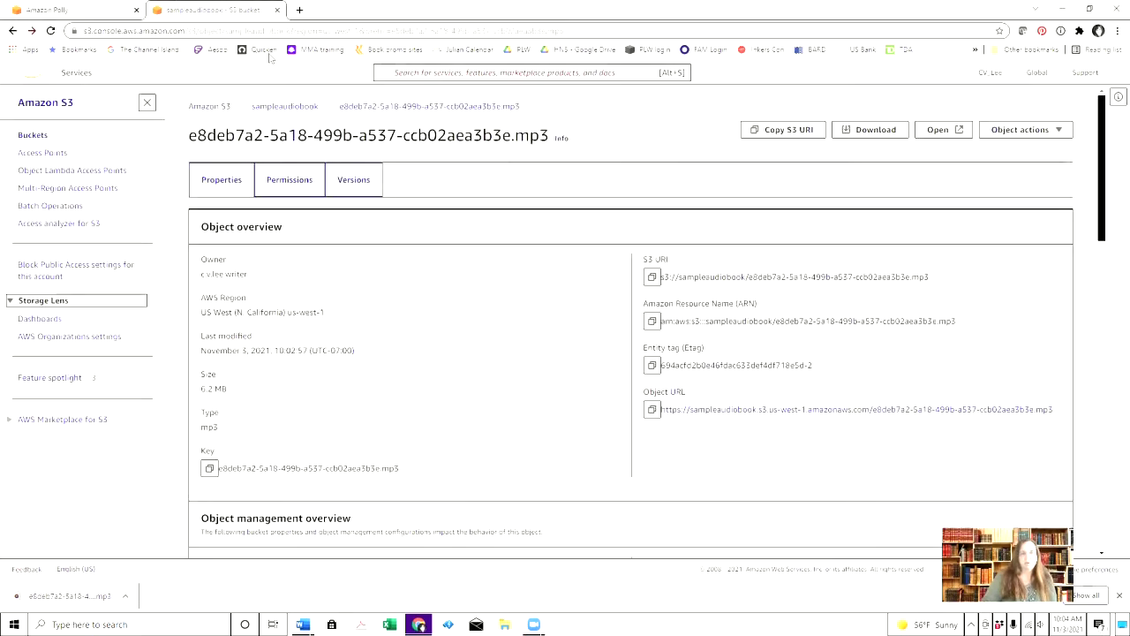
{"action": "left_click", "coordinate": [282, 107]}
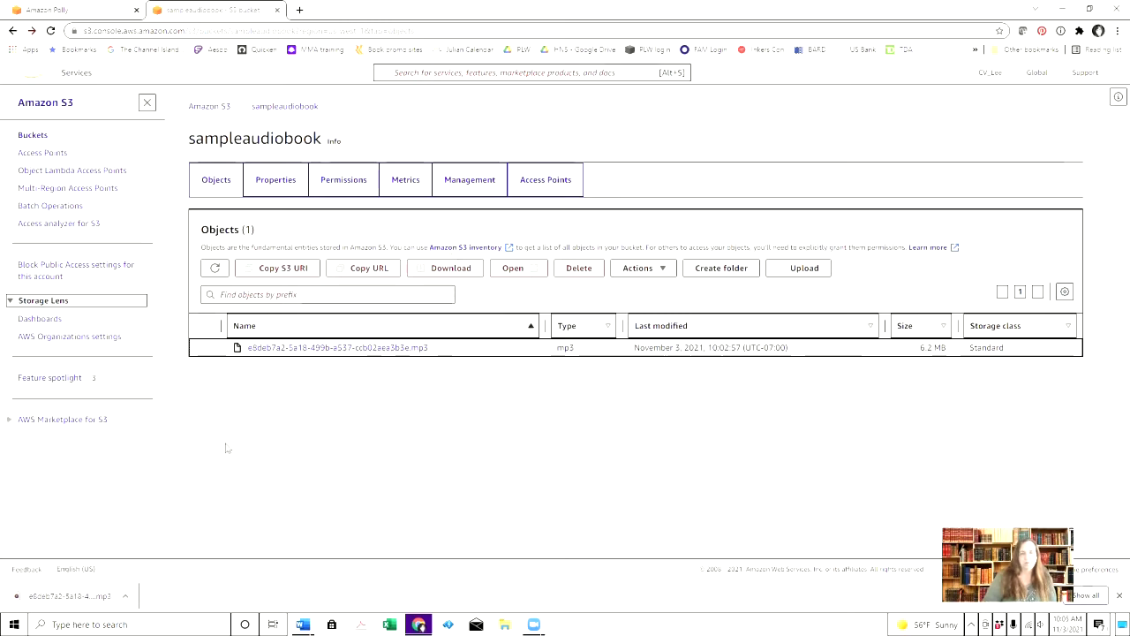
{"action": "left_click", "coordinate": [215, 268]}
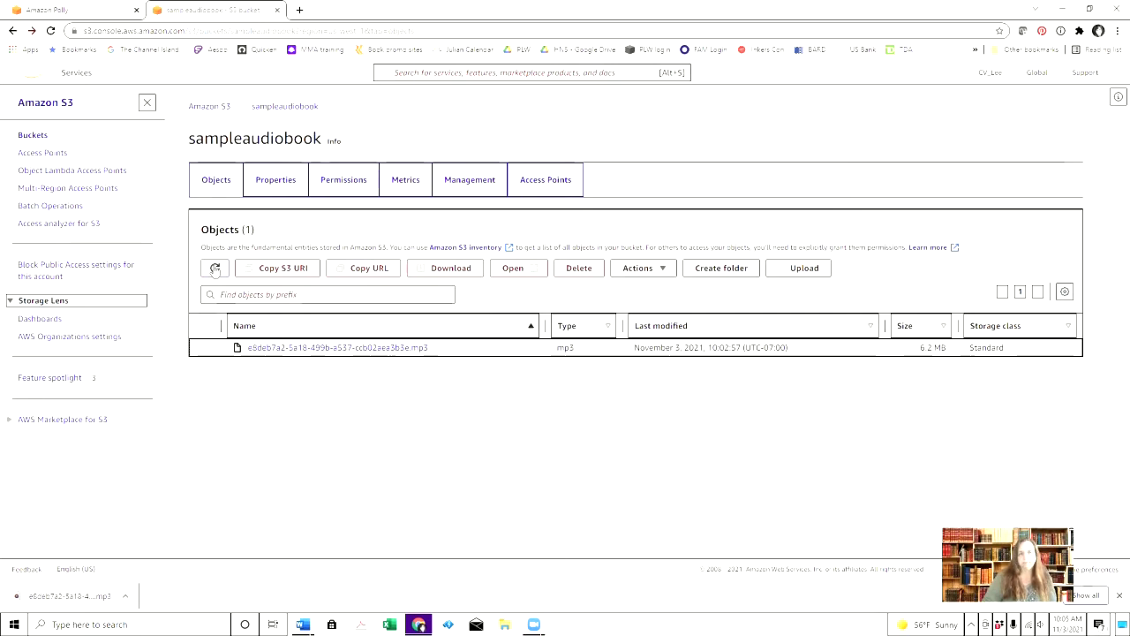
{"action": "left_click", "coordinate": [215, 268]}
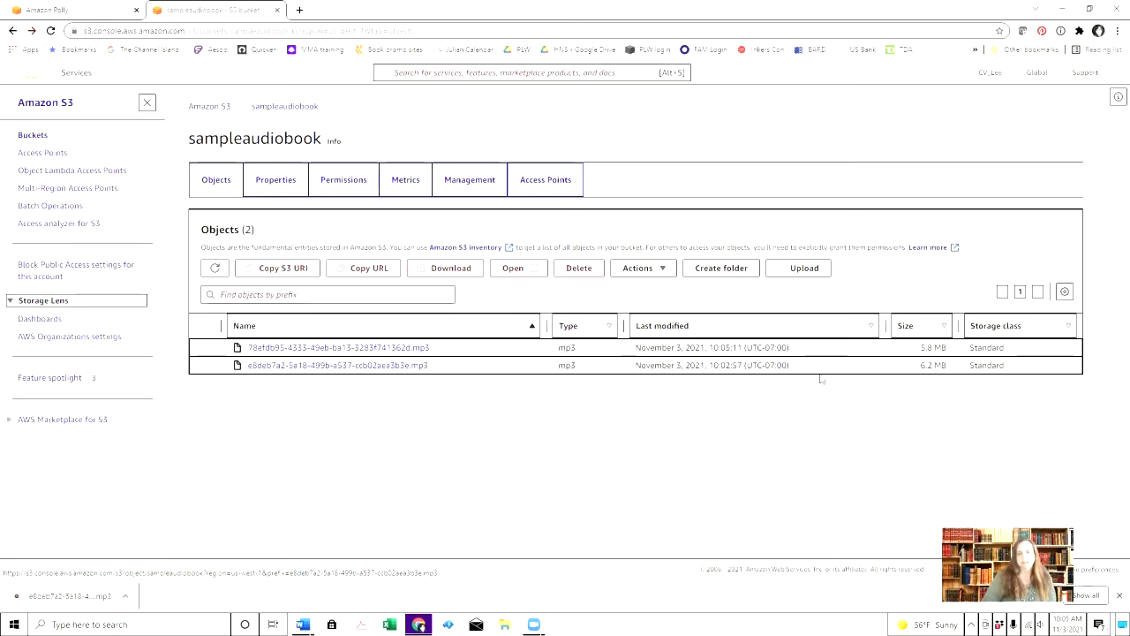
Sort the sampleaudiobook bucket's objects by last modified, newest first, and download the most recent MP3.
{"action": "left_click", "coordinate": [872, 327]}
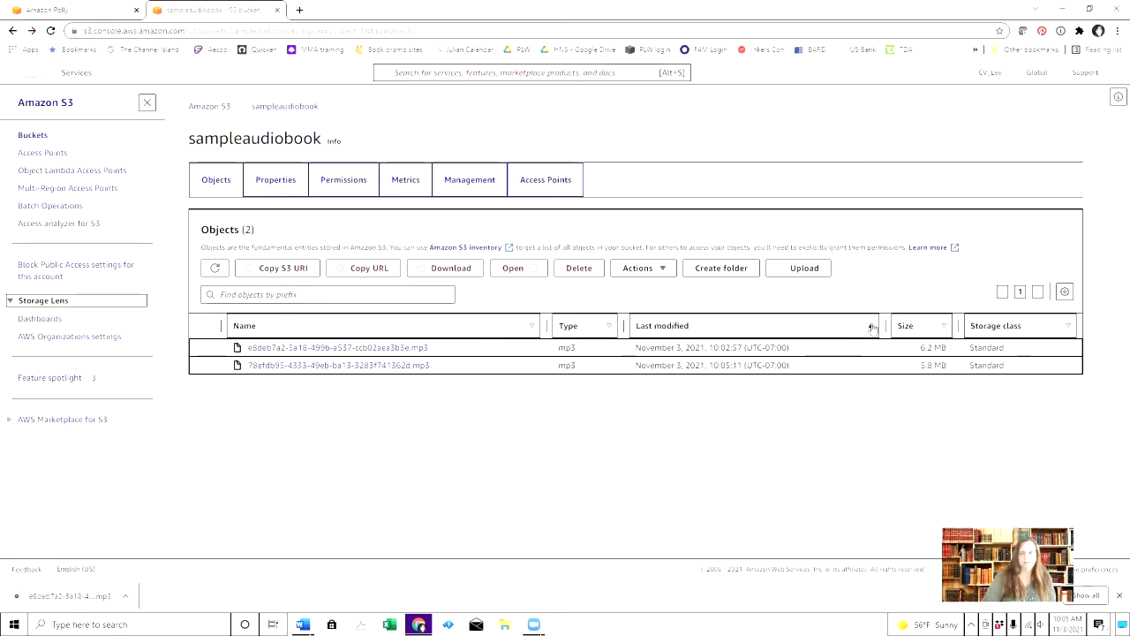
{"action": "left_click", "coordinate": [872, 327]}
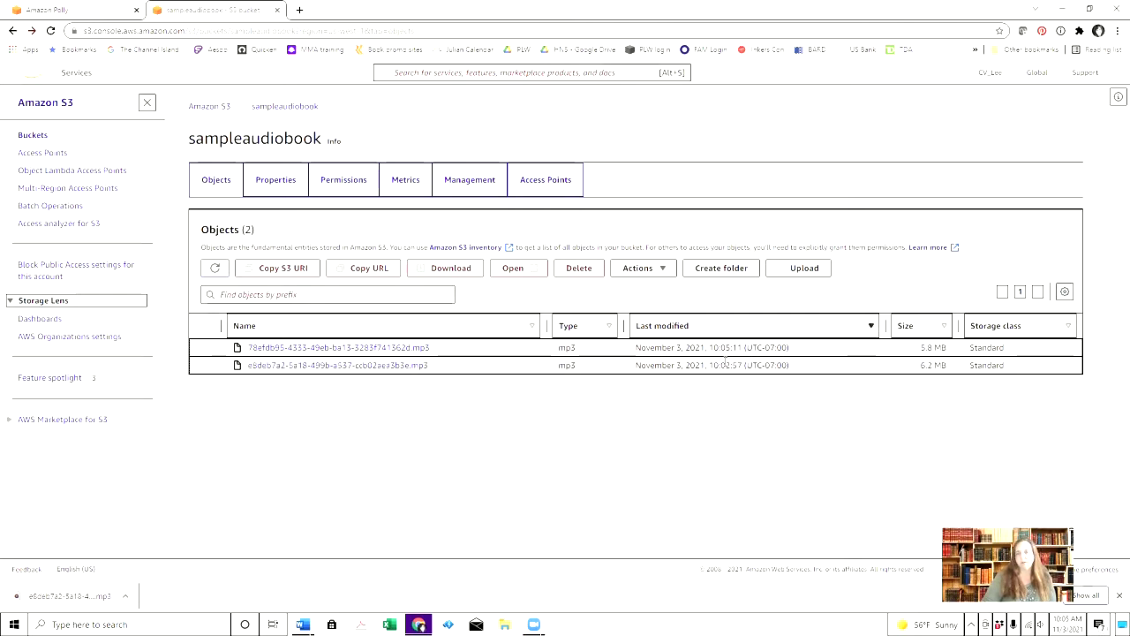
{"action": "left_click", "coordinate": [307, 347]}
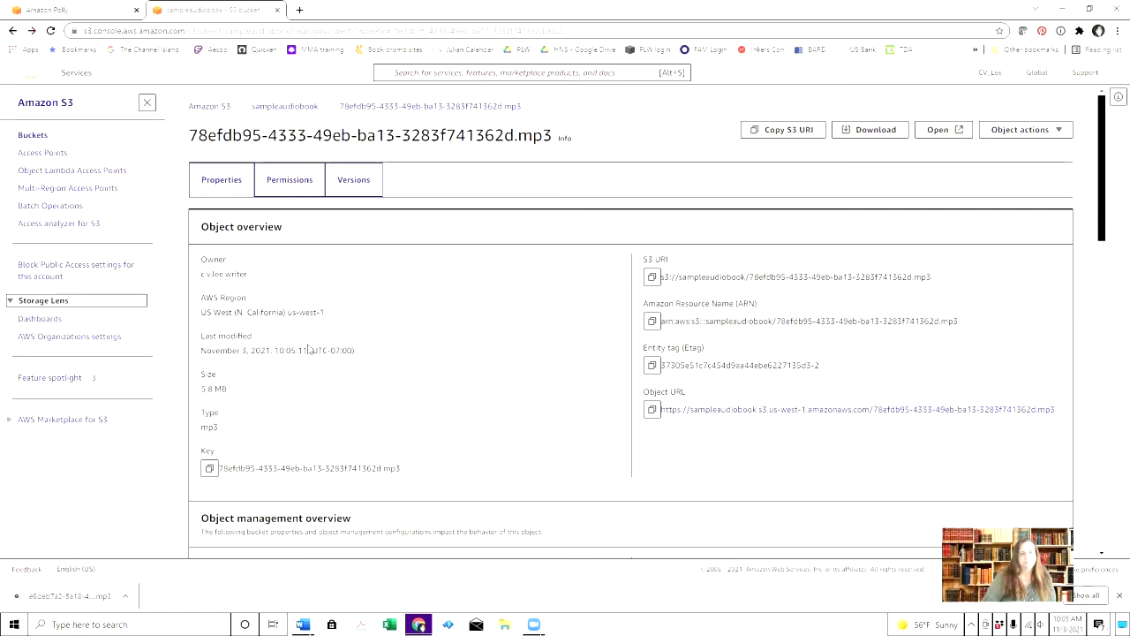
{"action": "left_click", "coordinate": [874, 133]}
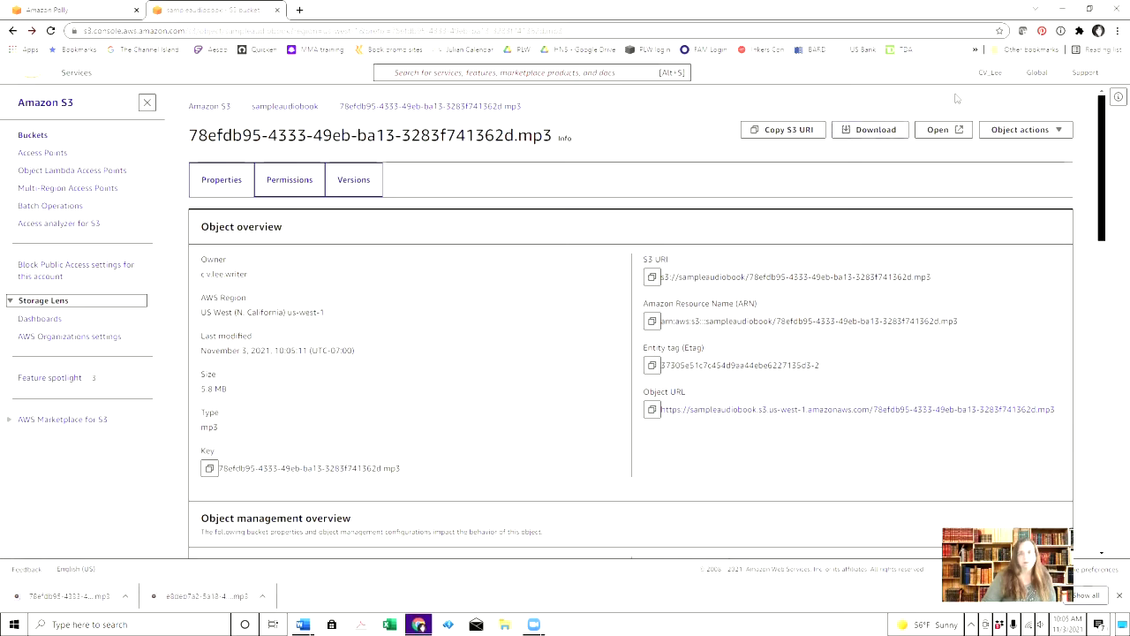
In File Explorer, move the newly downloaded MP3 from Downloads to the Sample Audio Book folder in Documents.
{"action": "left_click", "coordinate": [1064, 10]}
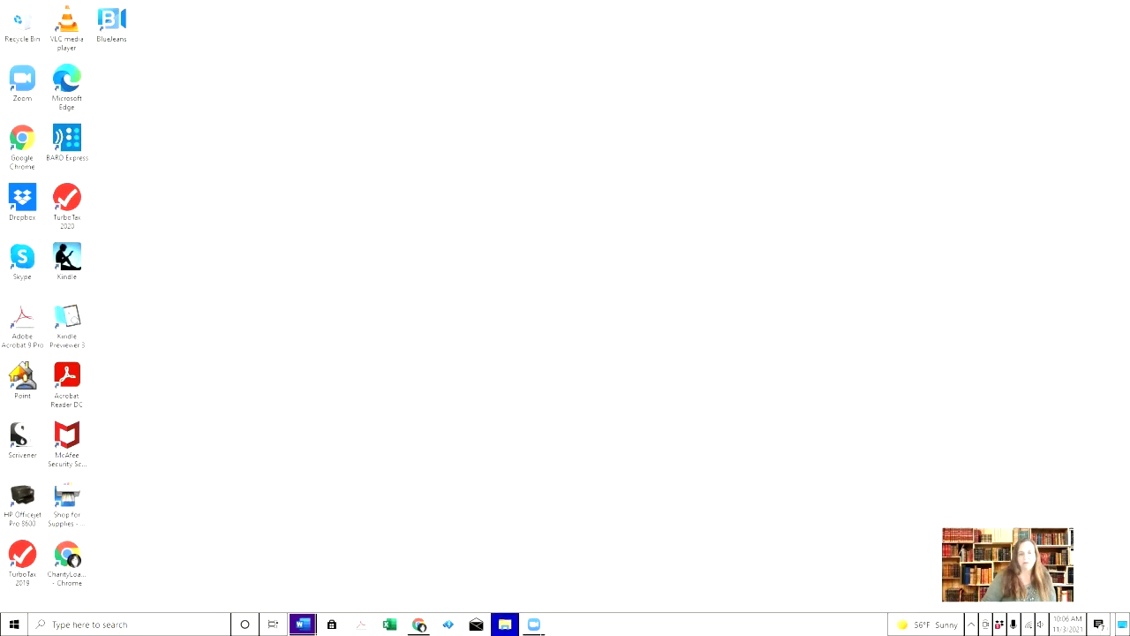
{"action": "left_click", "coordinate": [504, 625]}
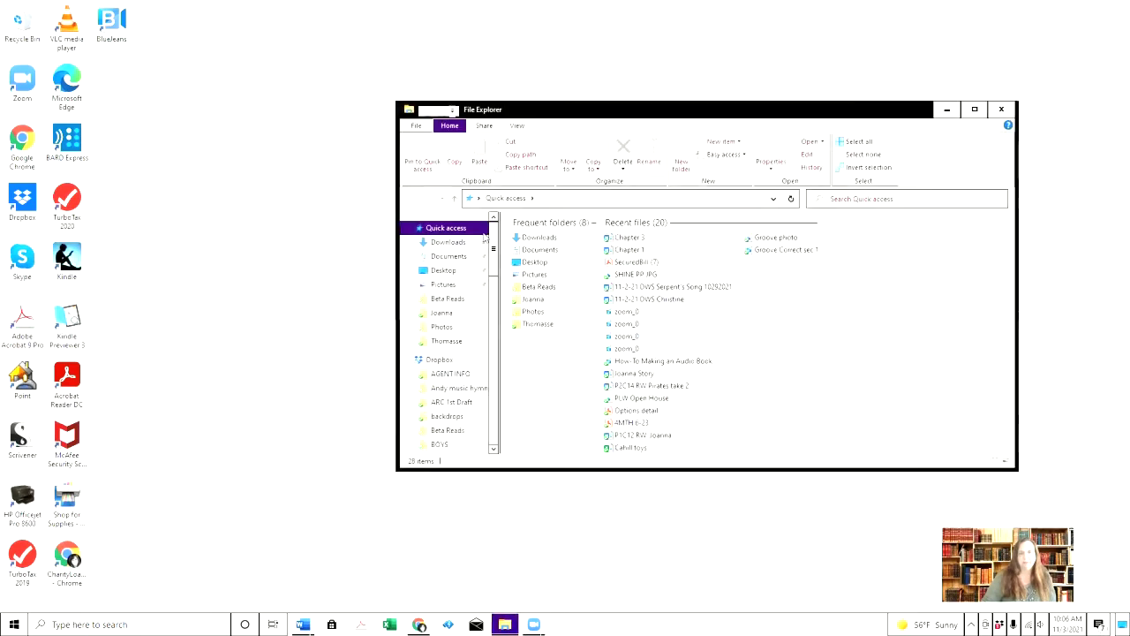
{"action": "left_click", "coordinate": [450, 242]}
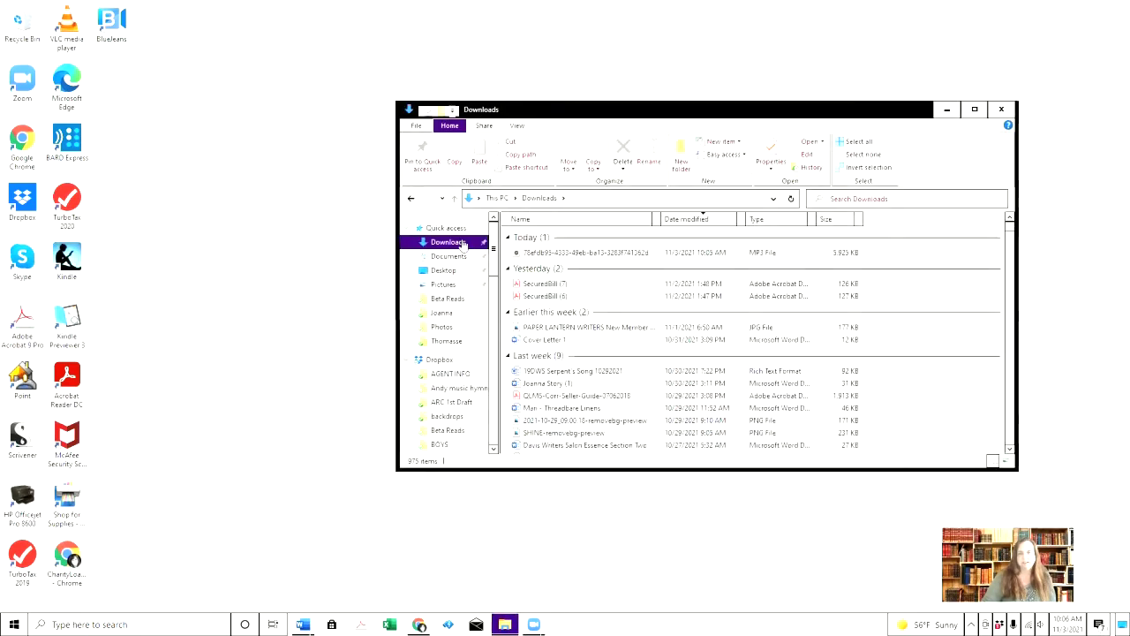
{"action": "left_click", "coordinate": [559, 254]}
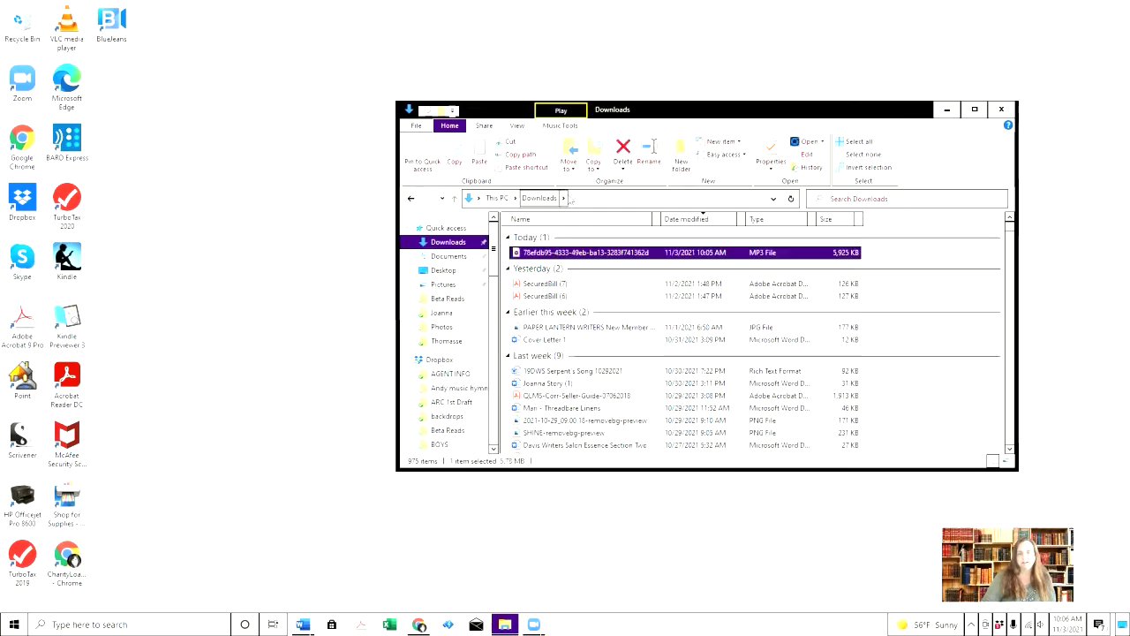
{"action": "left_click", "coordinate": [575, 156]}
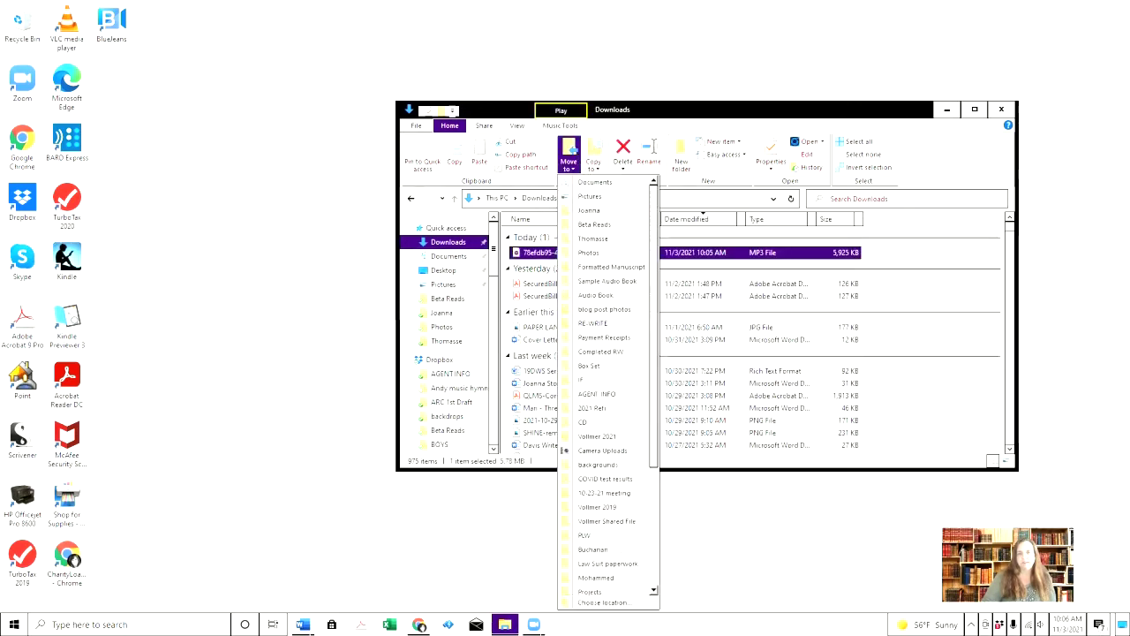
{"action": "left_click", "coordinate": [606, 602]}
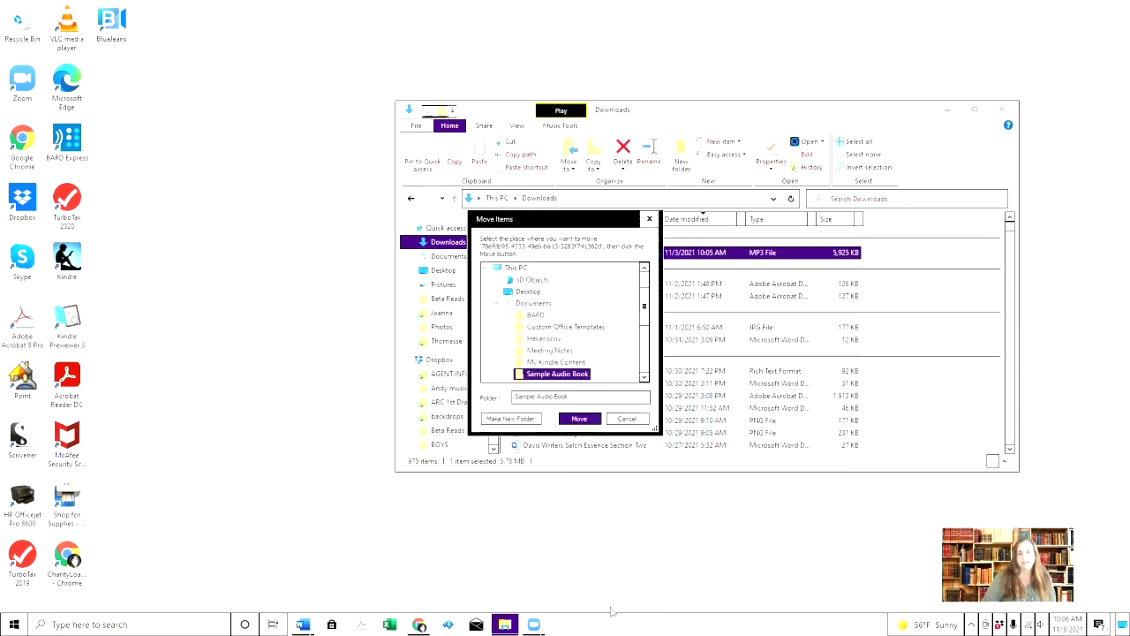
{"action": "left_click", "coordinate": [580, 419]}
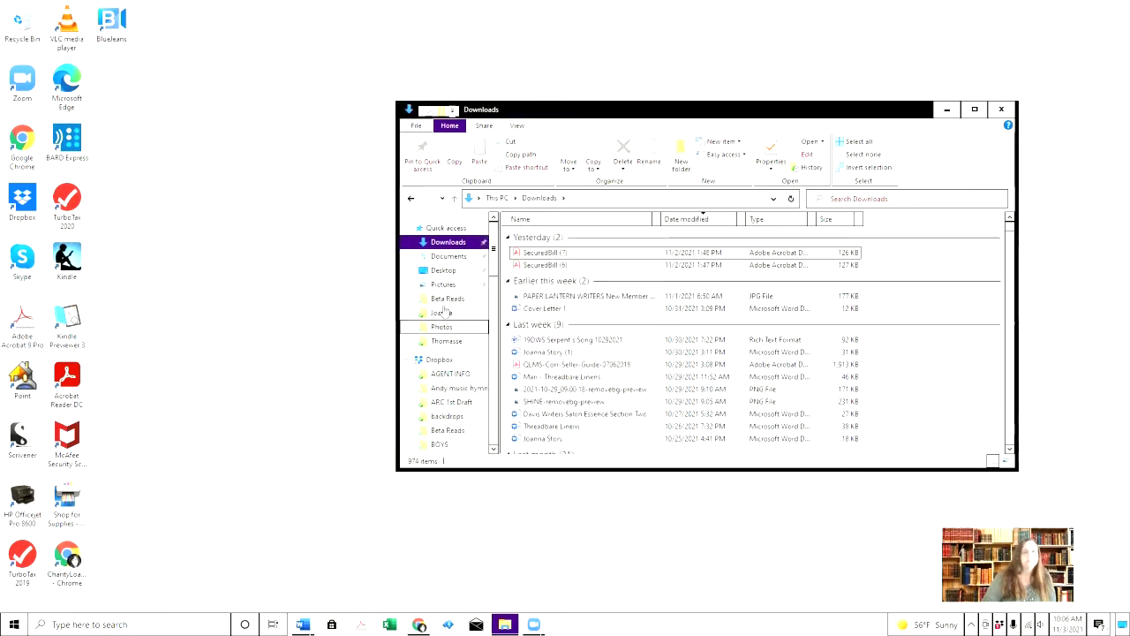
Open the Sample Audio Book folder in Documents and rename the newly moved MP3 as Chapter 2.
{"action": "left_click", "coordinate": [449, 256]}
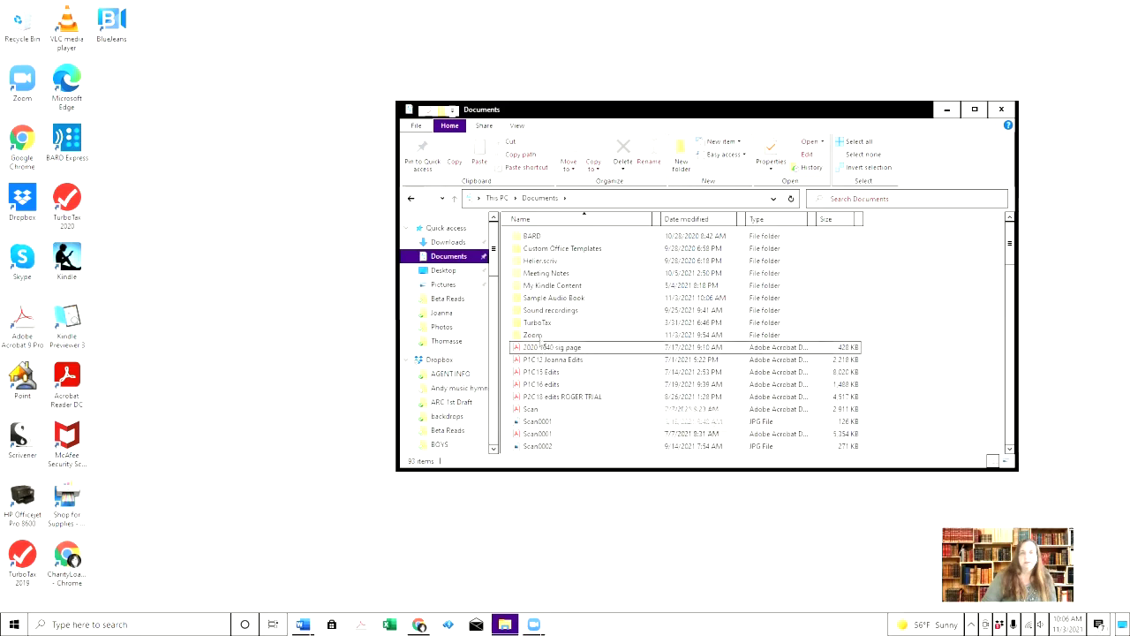
{"action": "left_click", "coordinate": [550, 300]}
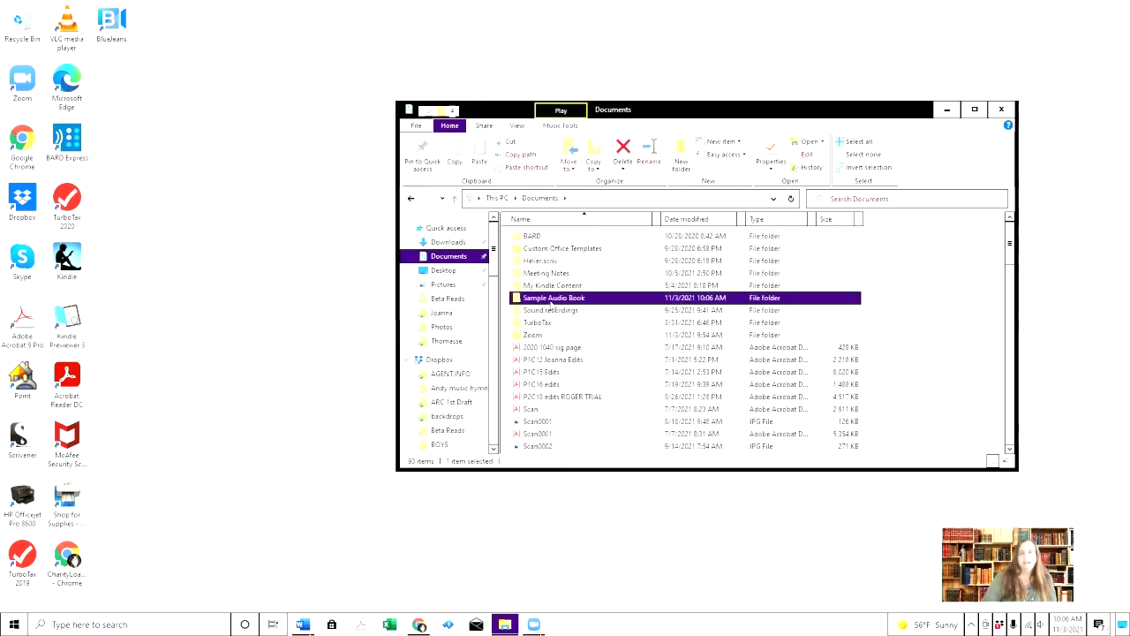
{"action": "double_click", "coordinate": [550, 304]}
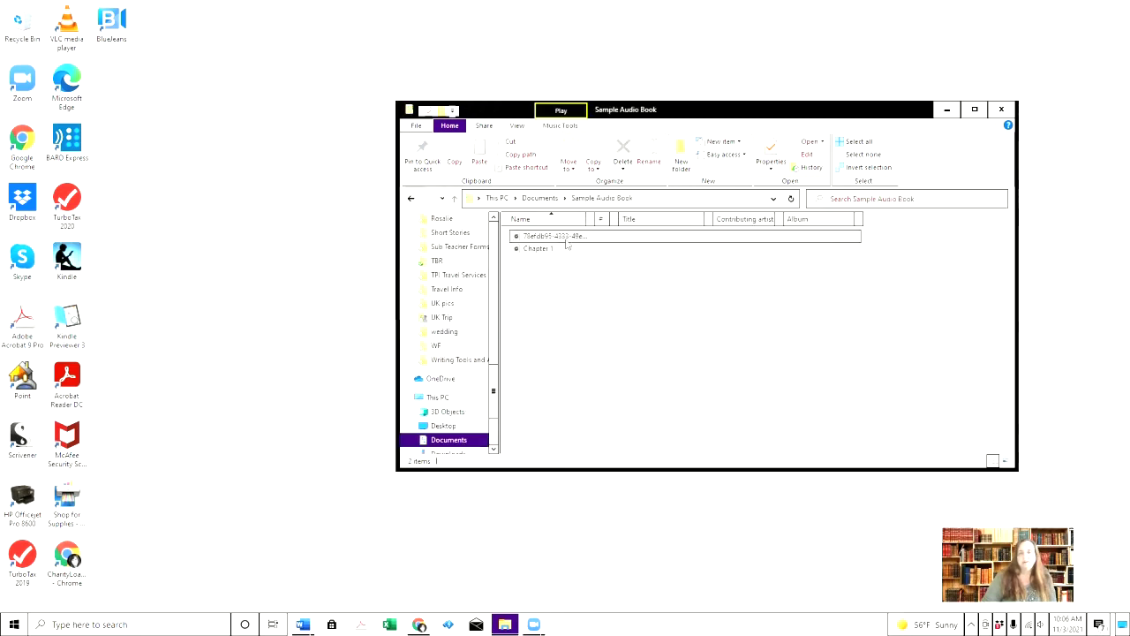
{"action": "right_click", "coordinate": [568, 237]}
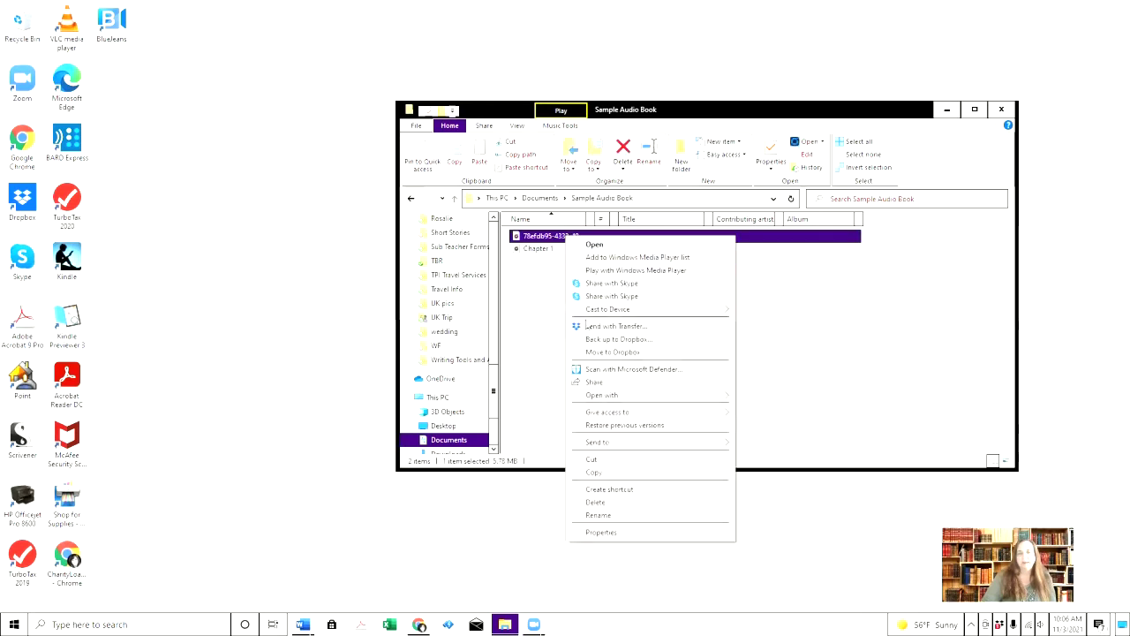
{"action": "left_click", "coordinate": [597, 514]}
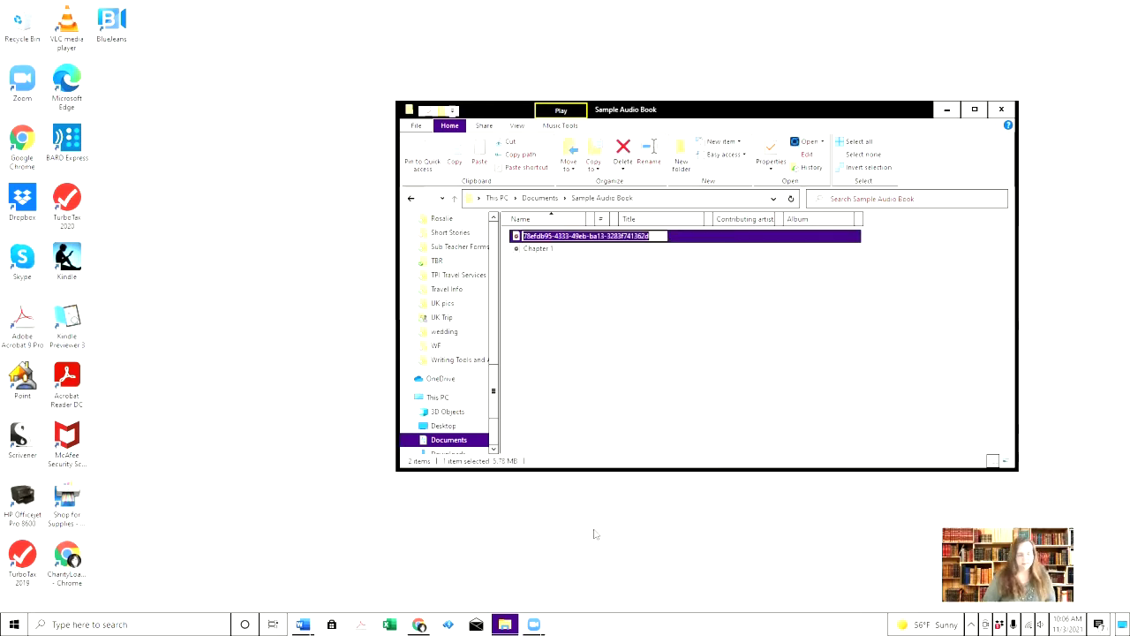
{"action": "type", "text": "Chapter 2"}
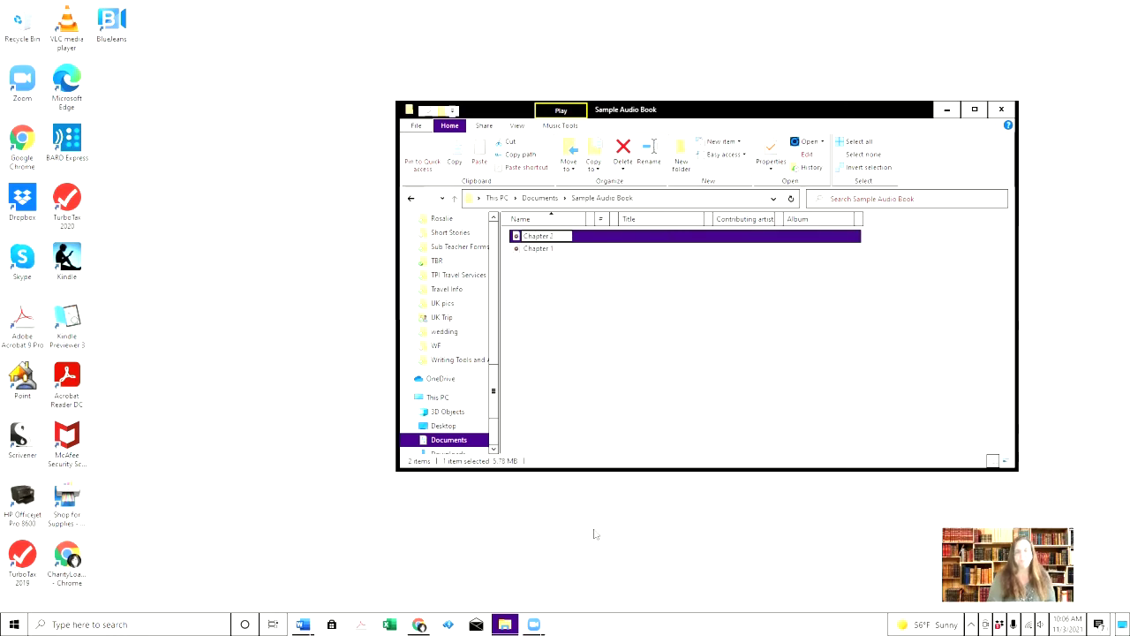
{"action": "key", "text": "Return"}
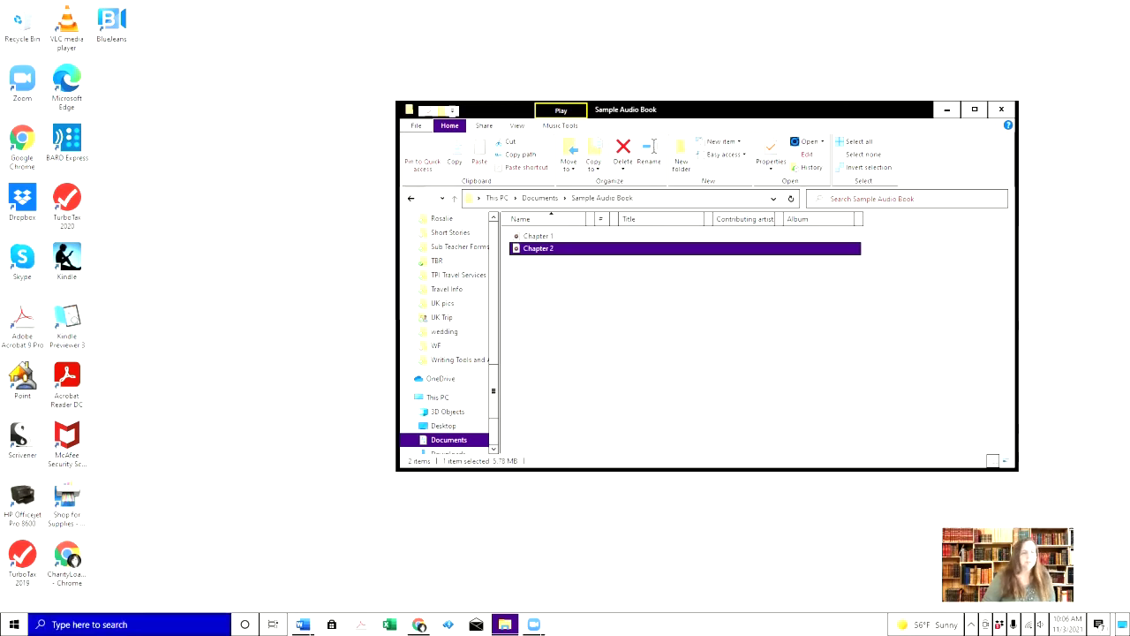
Open Windows Media Player and arrange it with the File Explorer window so its music library and the Sample Audio Book files are both accessible.
{"action": "left_click", "coordinate": [124, 624]}
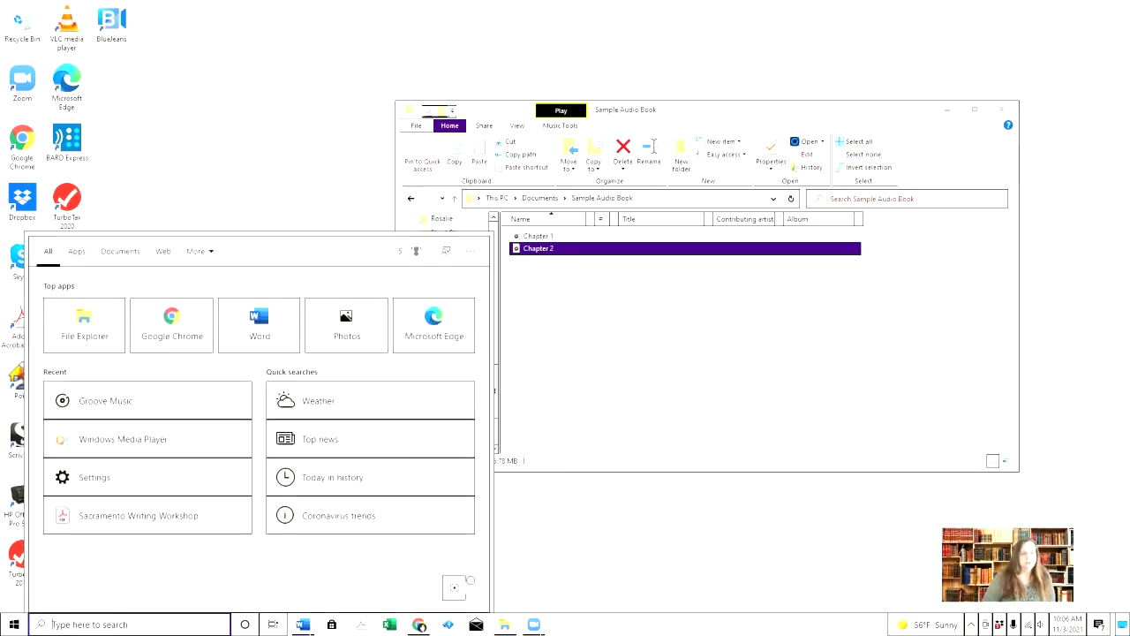
{"action": "left_click", "coordinate": [125, 437]}
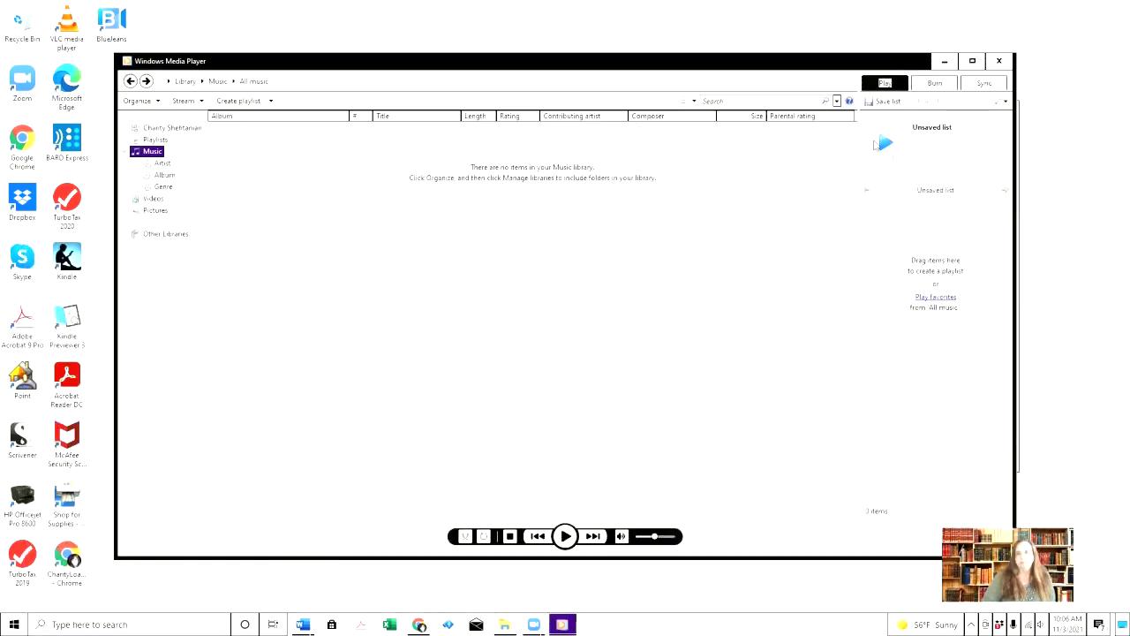
{"action": "left_click_drag", "start_coordinate": [719, 62], "coordinate": [684, 214]}
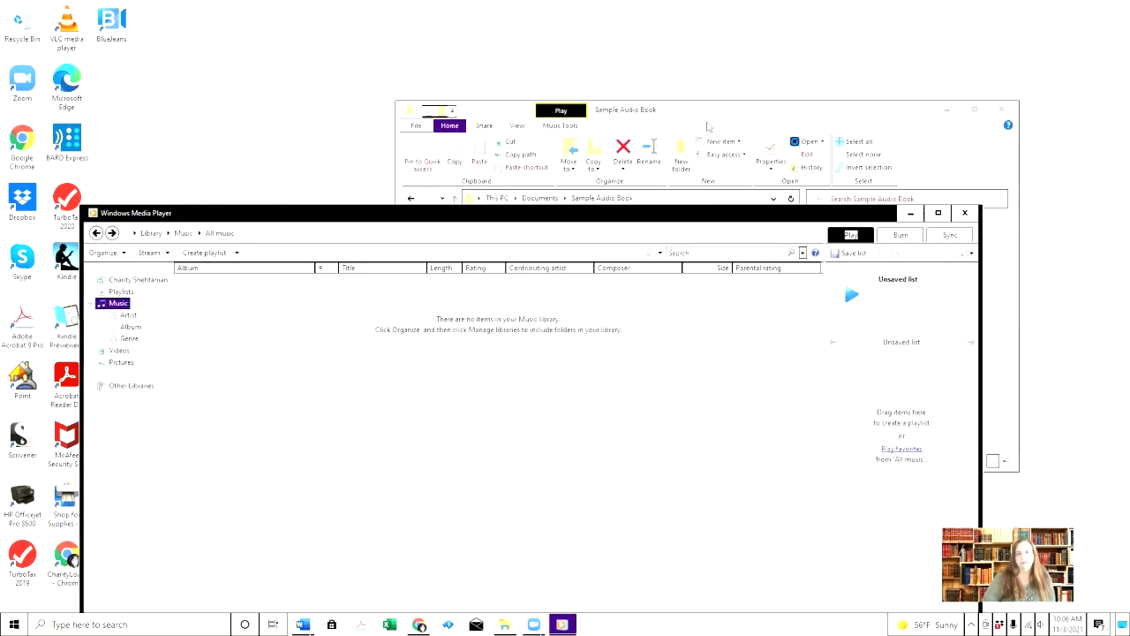
{"action": "left_click", "coordinate": [705, 111]}
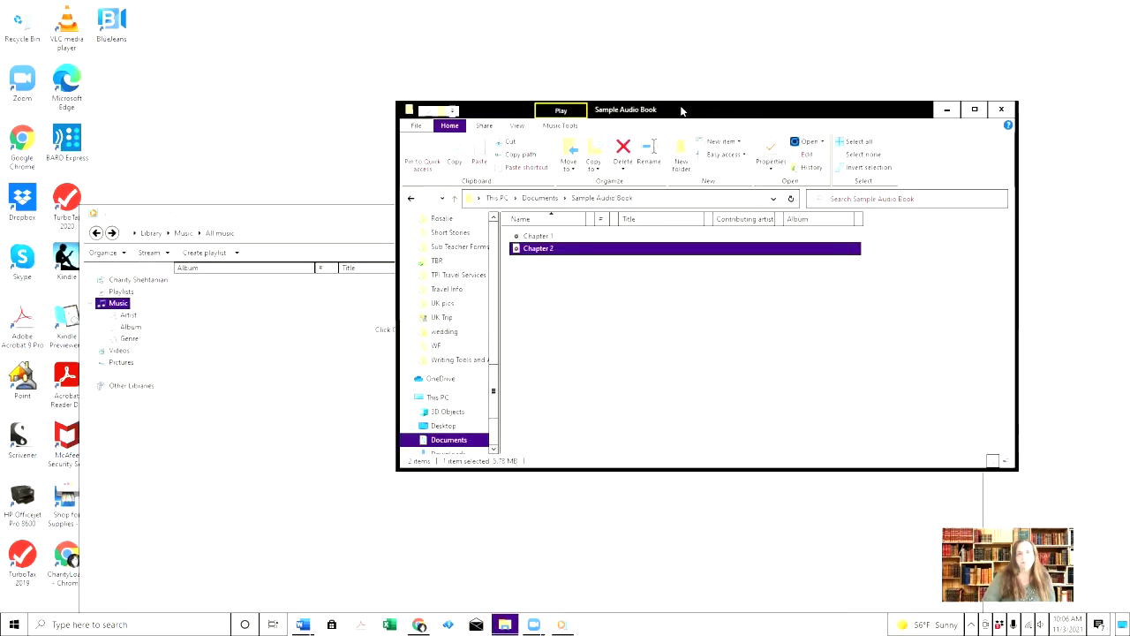
{"action": "left_click_drag", "start_coordinate": [681, 111], "coordinate": [754, 181]}
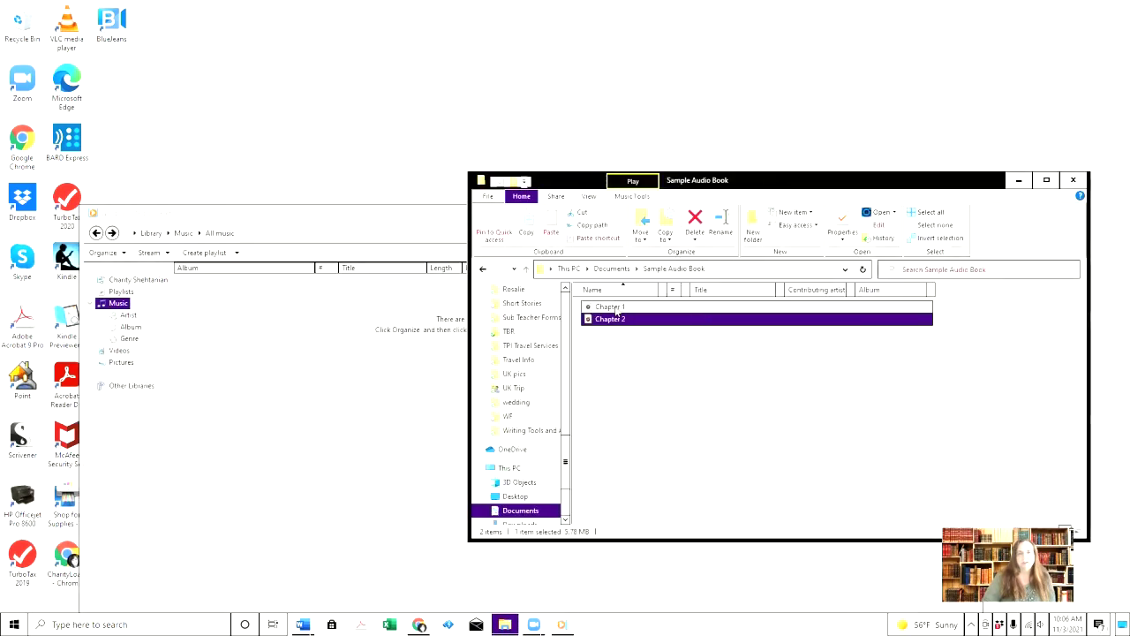
Add Chapter 1 and Chapter 2 from the Sample Audio Book folder to the Windows Media Player music library, and close File Explorer.
{"action": "left_click", "coordinate": [616, 309]}
{"action": "left_click_drag", "start_coordinate": [615, 309], "coordinate": [212, 313]}
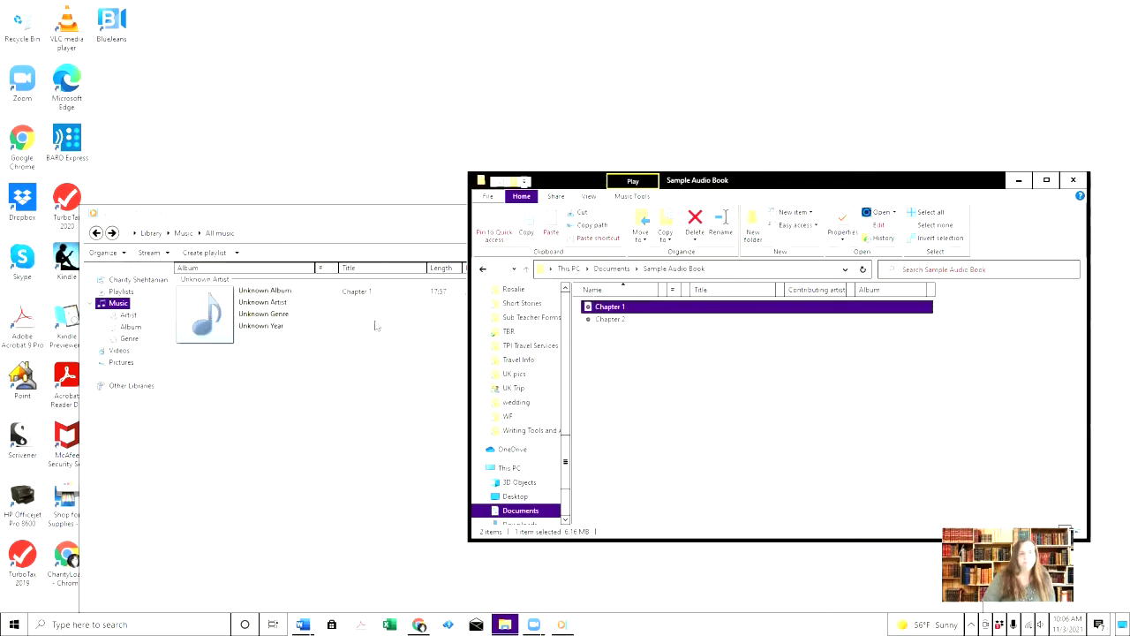
{"action": "left_click", "coordinate": [632, 324]}
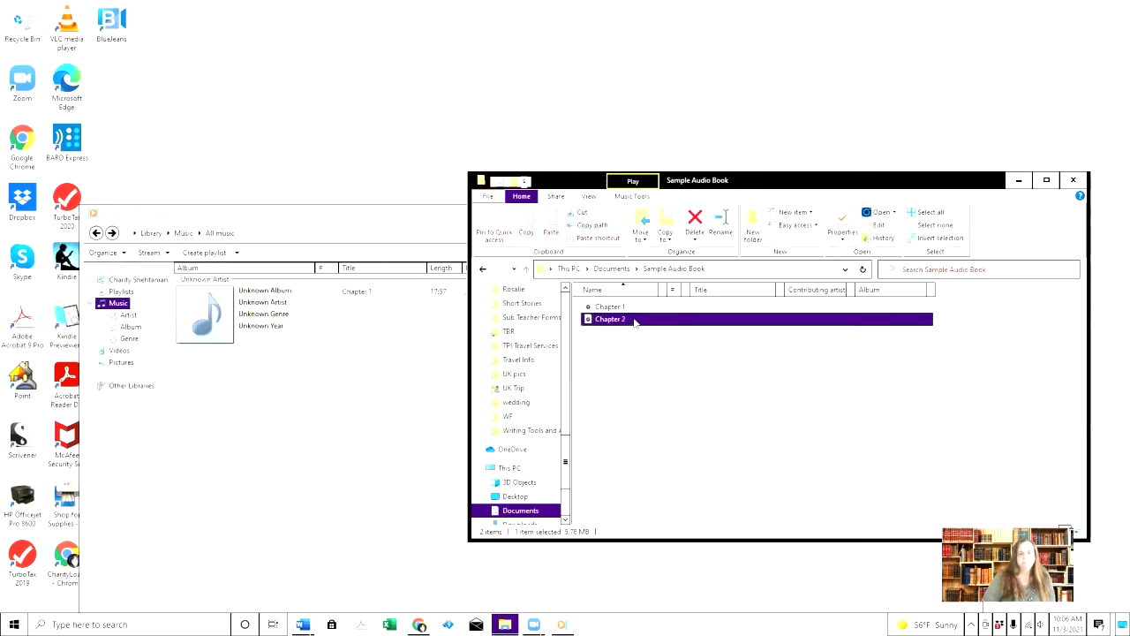
{"action": "left_click_drag", "start_coordinate": [634, 324], "coordinate": [201, 410]}
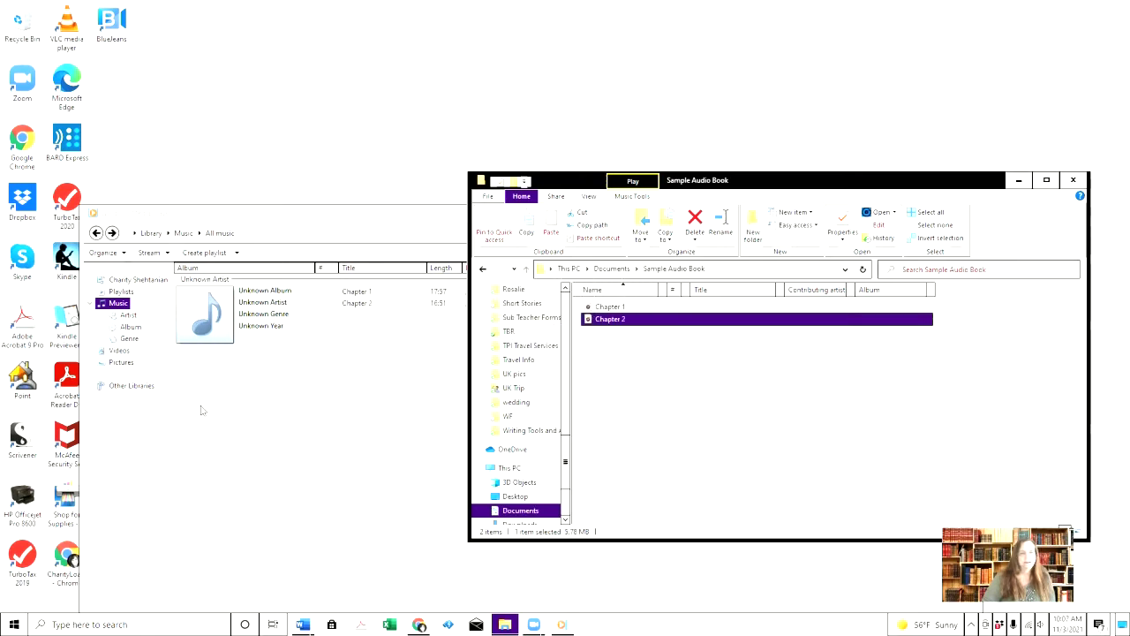
{"action": "left_click", "coordinate": [1078, 183]}
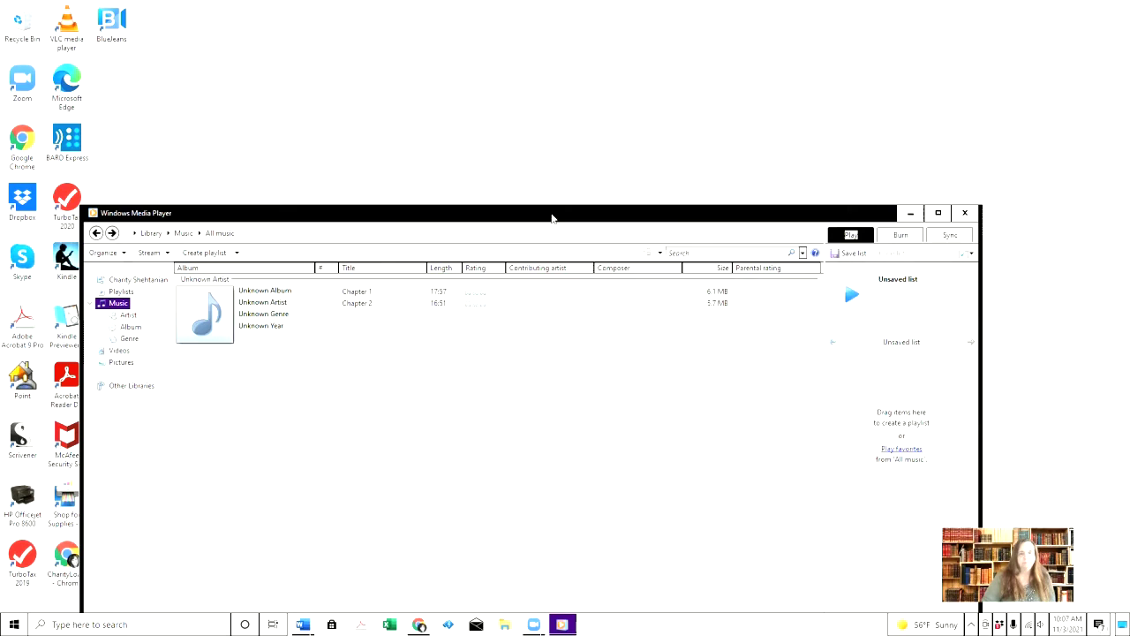
Bring the whole Windows Media Player window into view and create a playlist named Sample Audio Book.
{"action": "left_click_drag", "start_coordinate": [552, 218], "coordinate": [606, 69]}
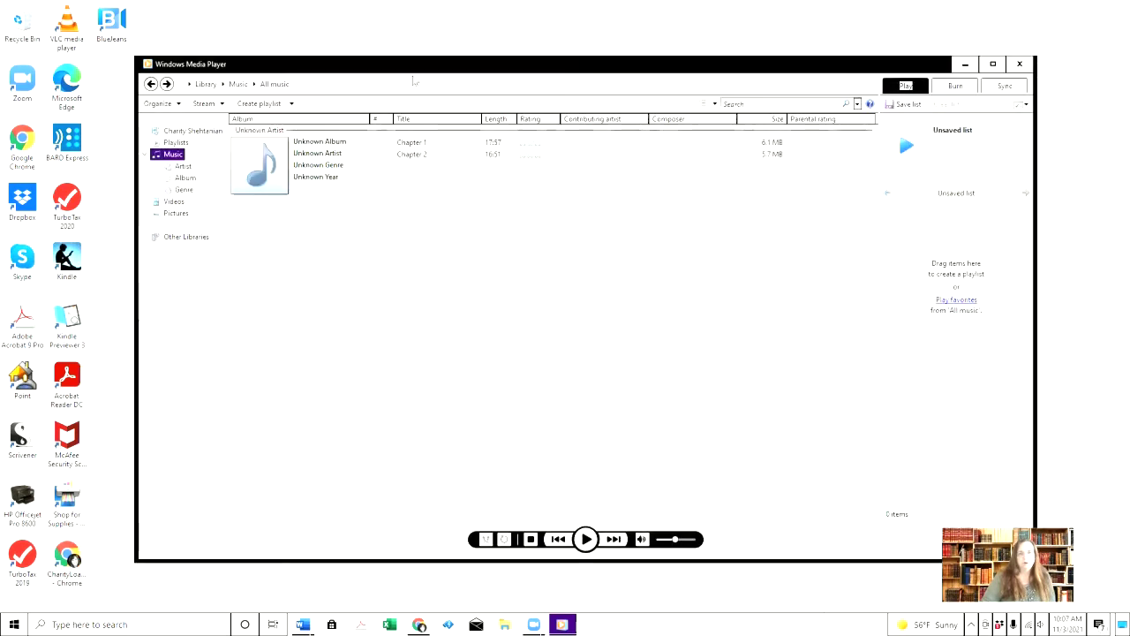
{"action": "left_click", "coordinate": [181, 143]}
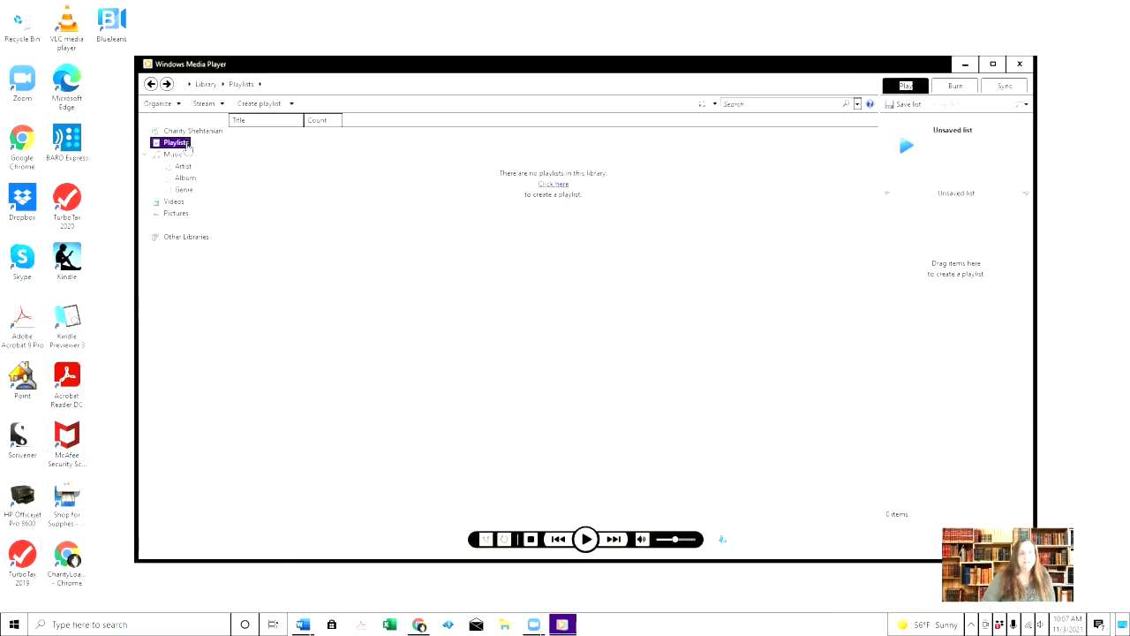
{"action": "left_click", "coordinate": [553, 185]}
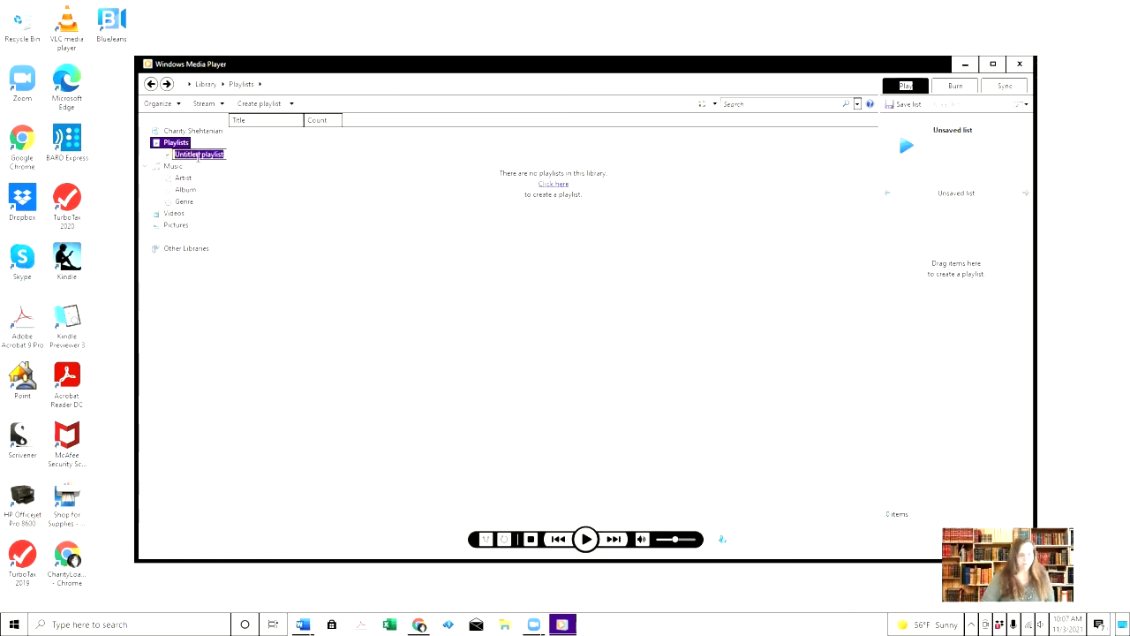
{"action": "type", "text": "Sample"}
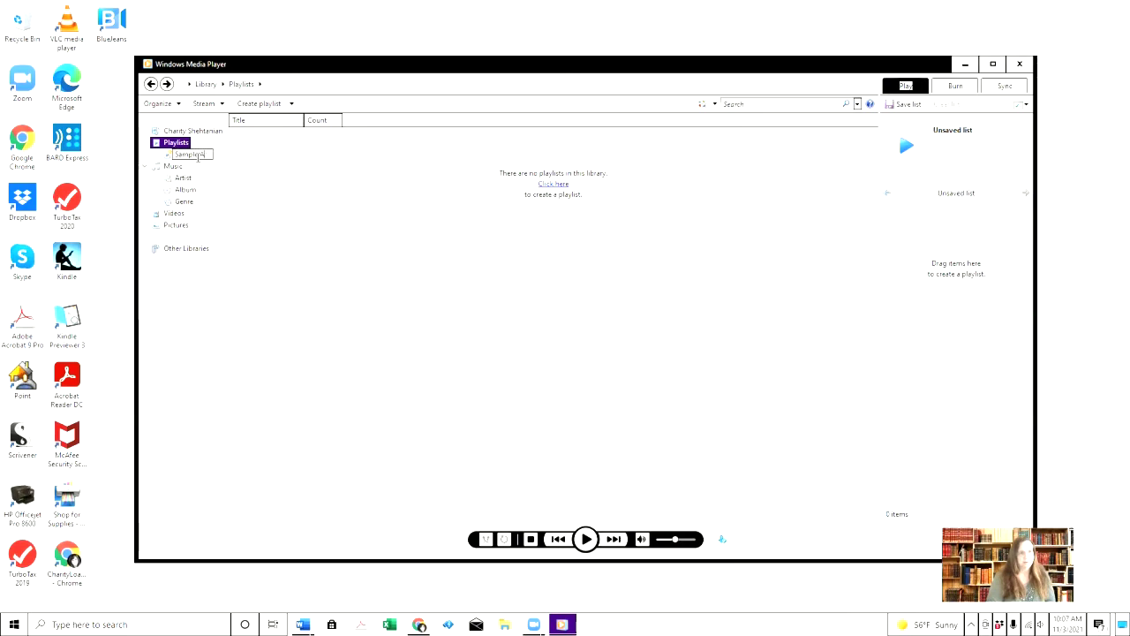
{"action": "type", "text": " Audio Book"}
{"action": "key", "text": "Return"}
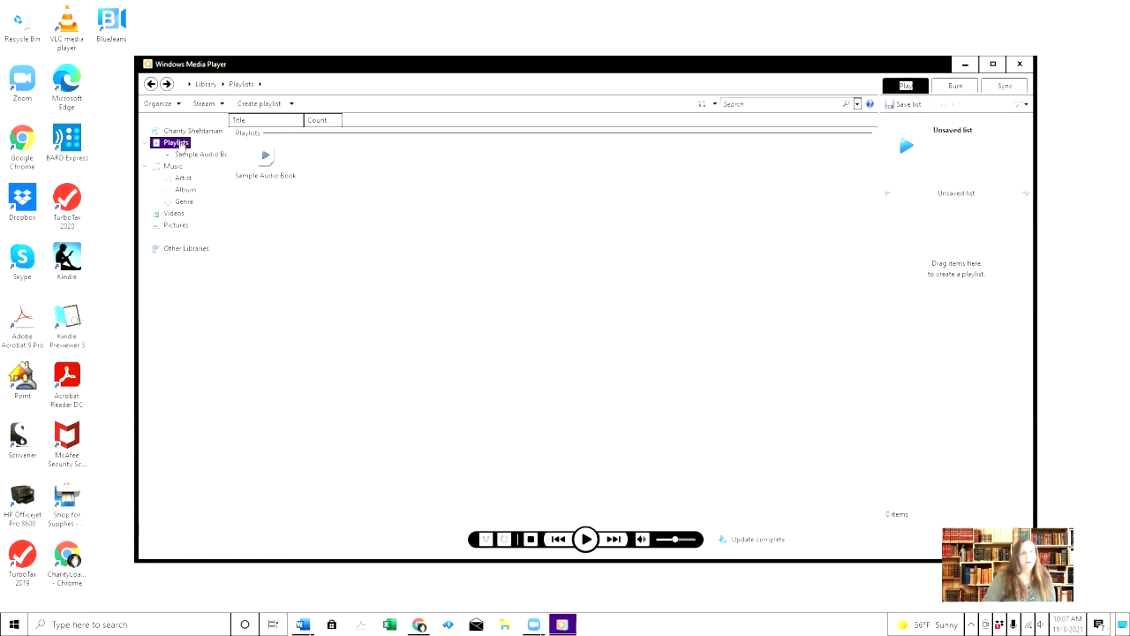
Add Chapter 1 and Chapter 2 from the music library to the Sample Audio Book playlist and open the playlist.
{"action": "left_click", "coordinate": [173, 166]}
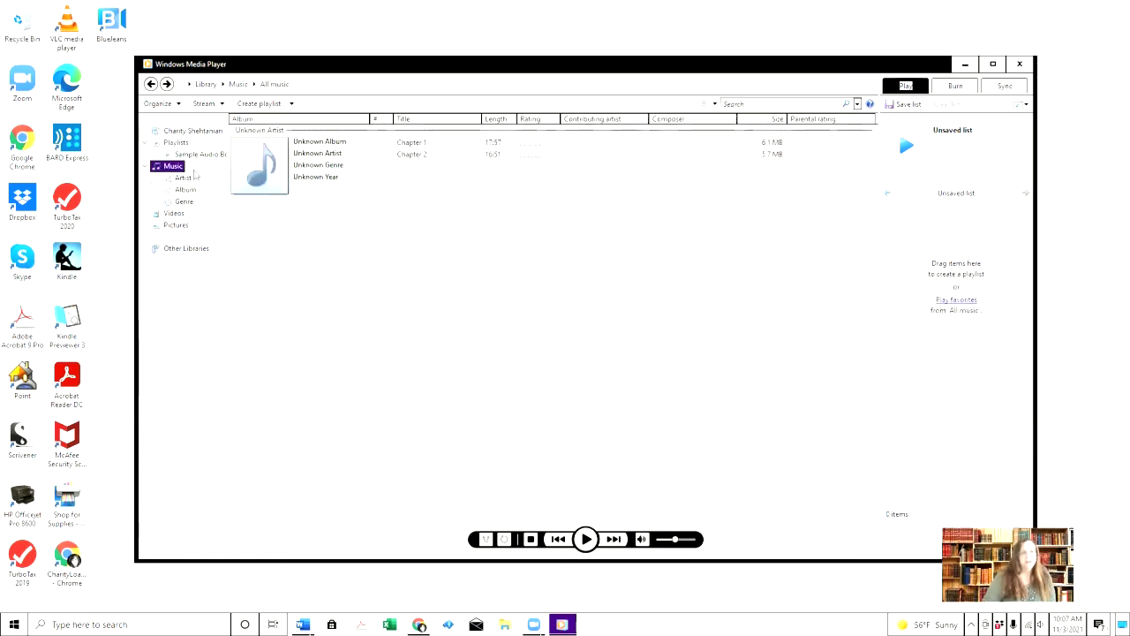
{"action": "left_click_drag", "start_coordinate": [416, 148], "coordinate": [191, 159]}
{"action": "left_click_drag", "start_coordinate": [414, 160], "coordinate": [200, 163]}
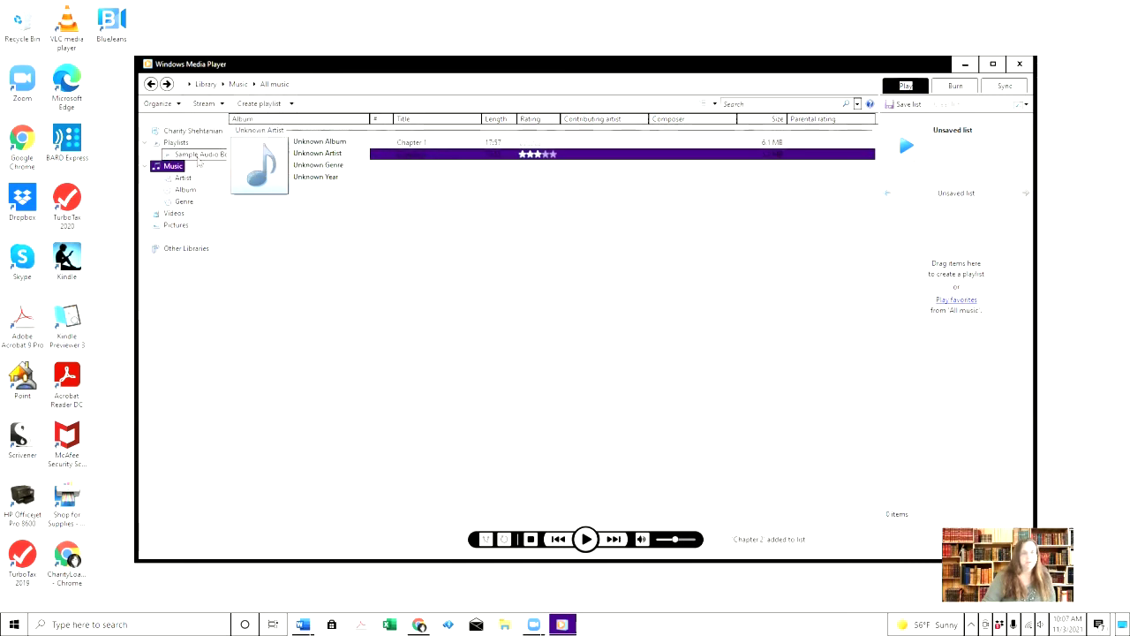
{"action": "left_click", "coordinate": [199, 158]}
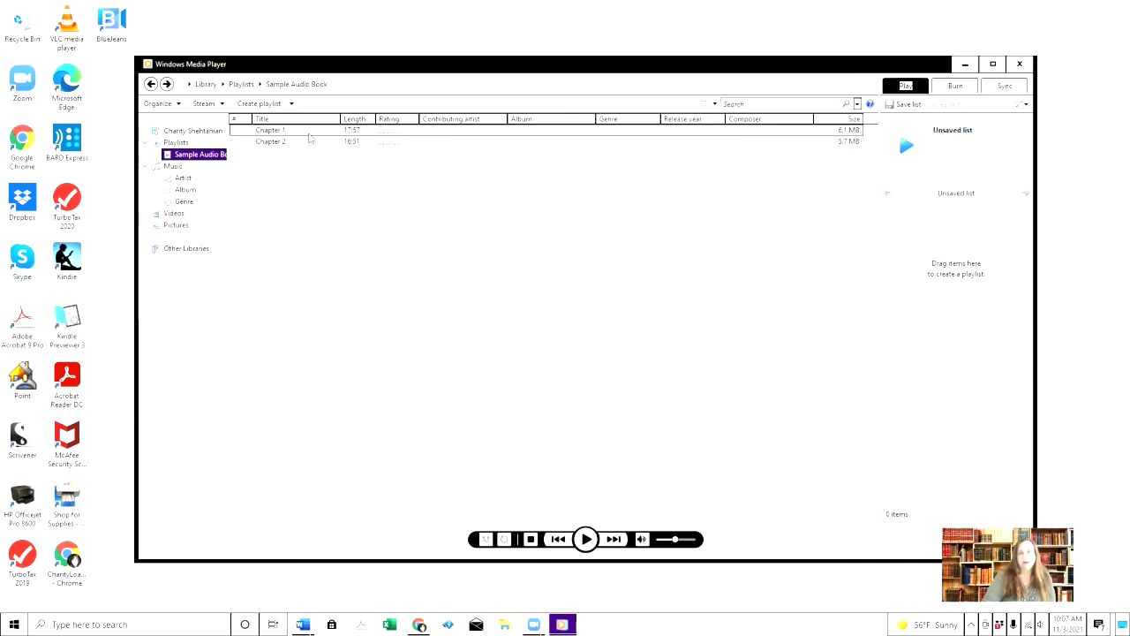
Add the Sample Audio Book playlist to the sync list and sync it to the SanDisk USB drive (E:).
{"action": "left_click", "coordinate": [955, 88]}
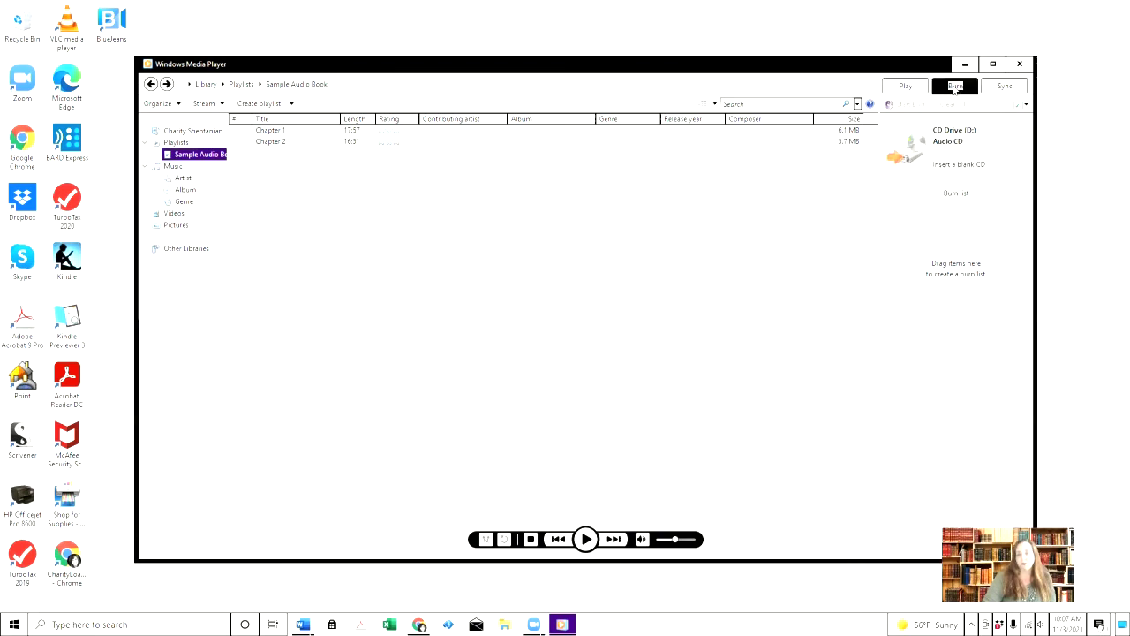
{"action": "left_click", "coordinate": [1011, 89]}
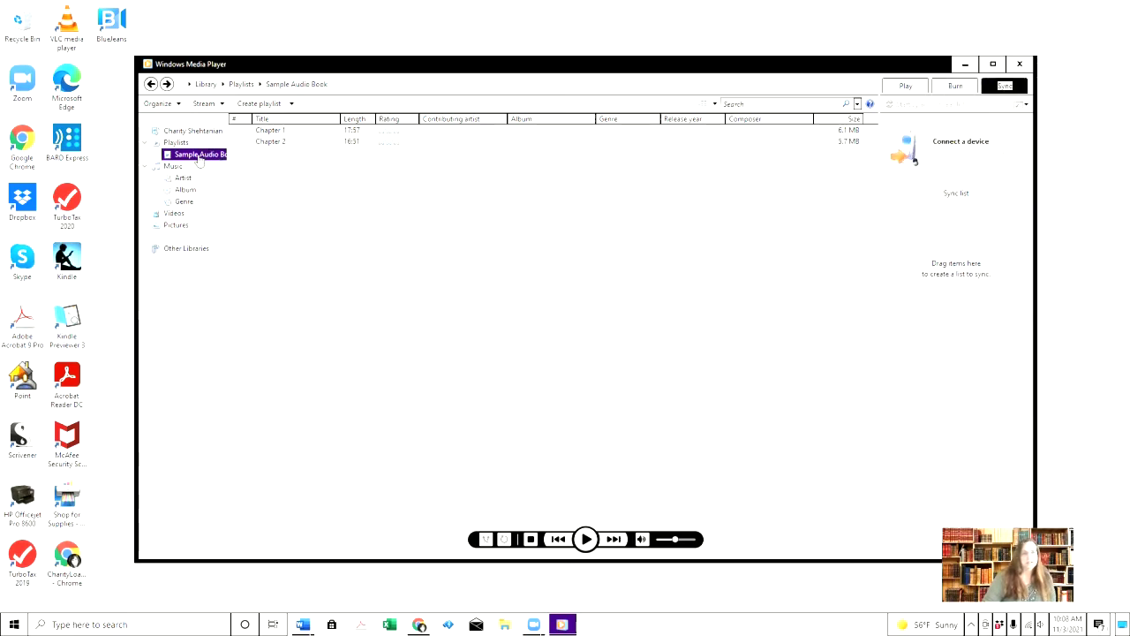
{"action": "left_click_drag", "start_coordinate": [200, 159], "coordinate": [954, 254]}
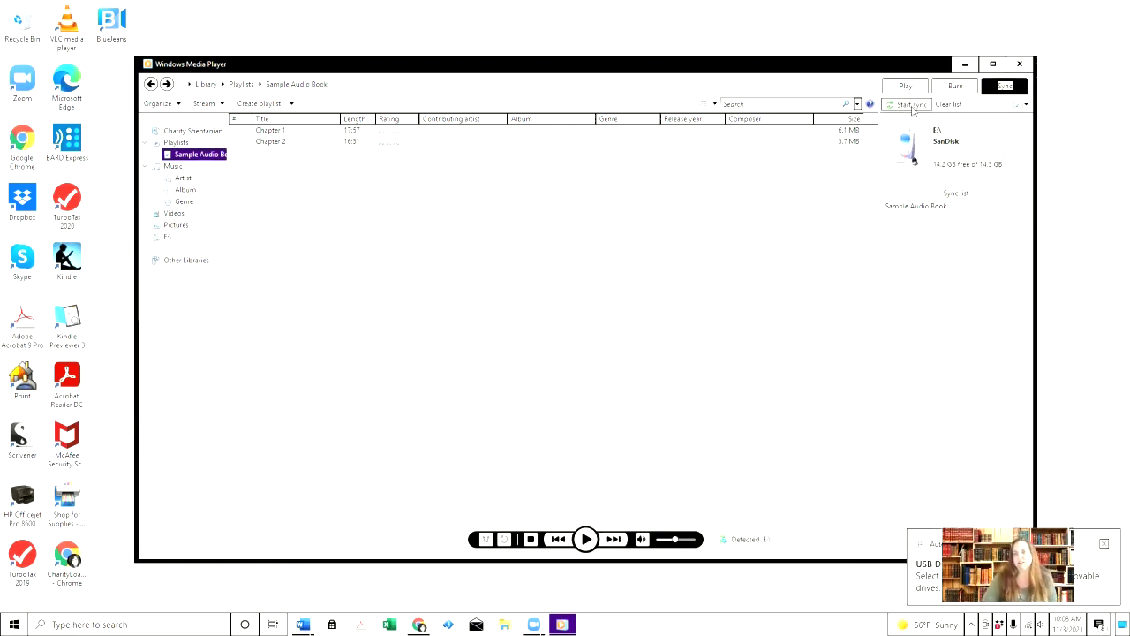
{"action": "left_click", "coordinate": [912, 105]}
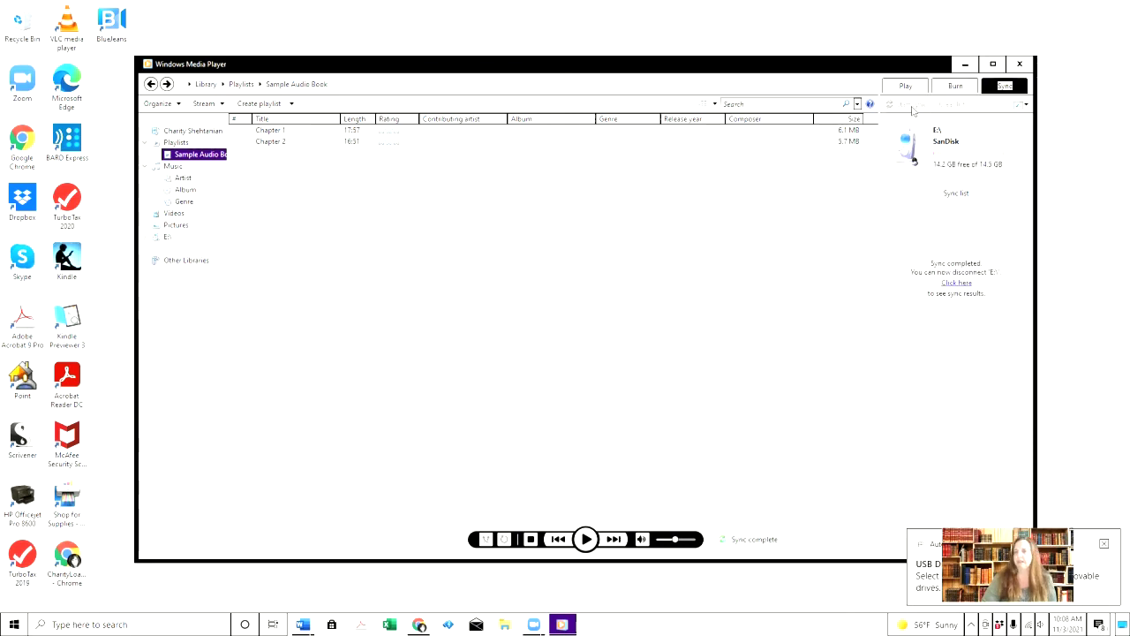